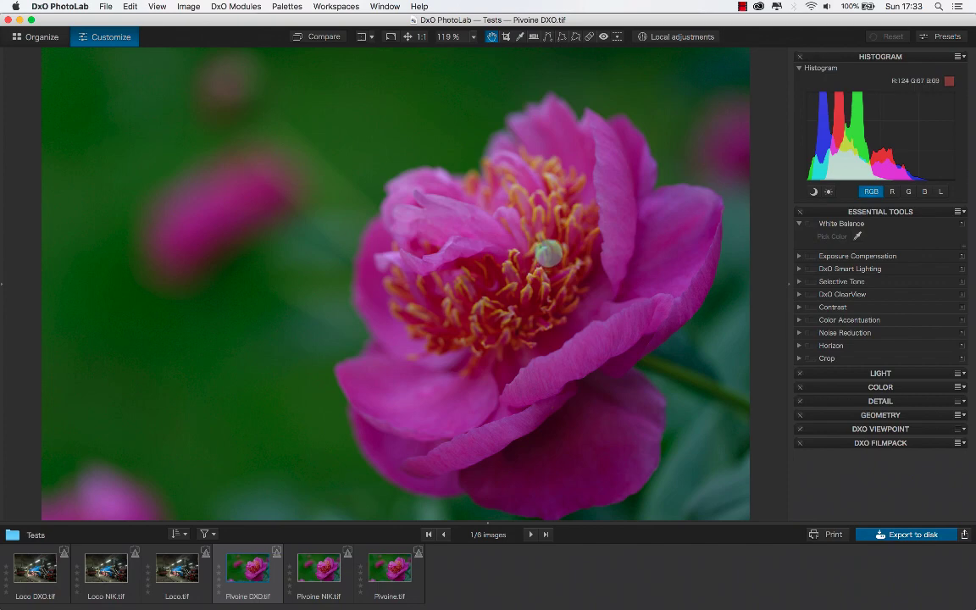
# - Compare the peony photo open in DxO PhotoLab with the copy open in Color Efex Pro 4
pyautogui.click(548, 256)
pyautogui.press('super+Tab')
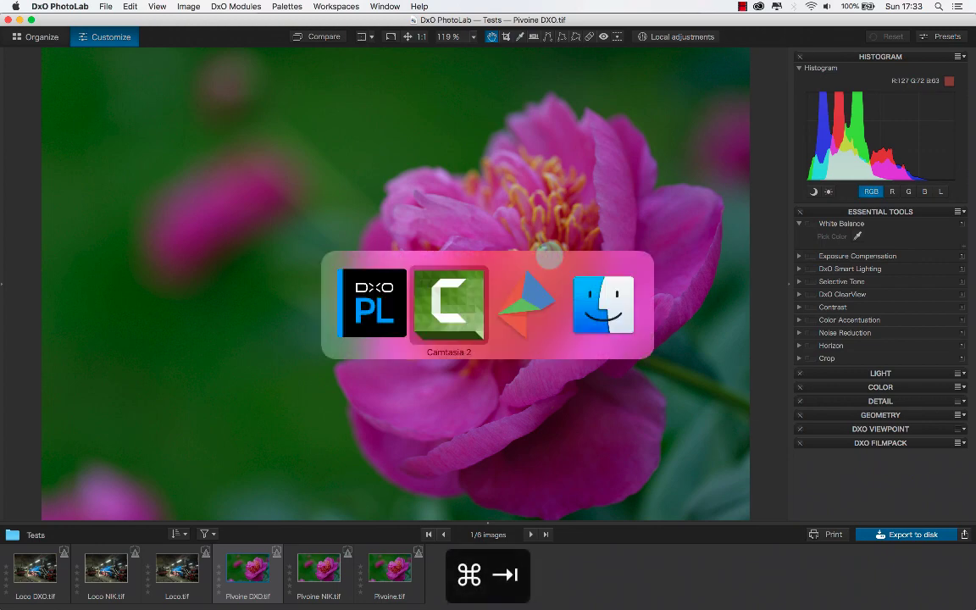
pyautogui.press('super+Tab')
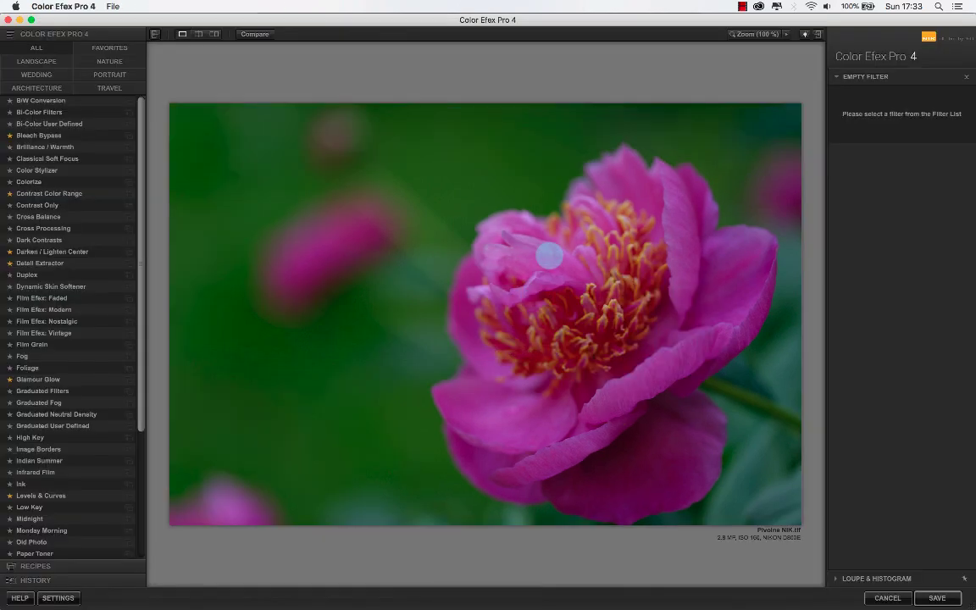
pyautogui.press('super+Tab')
pyautogui.press('super+Tab')
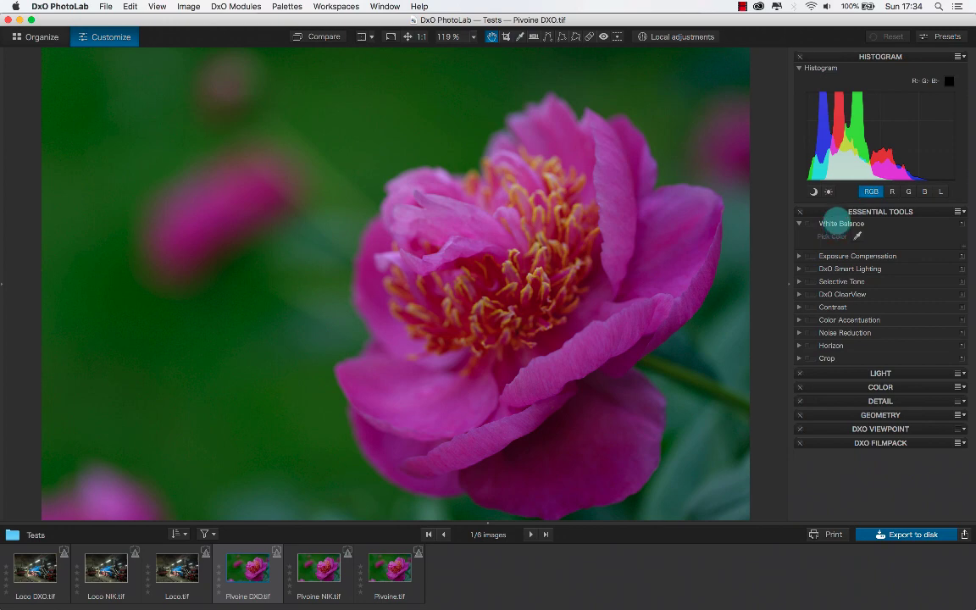
pyautogui.press('super+Tab')
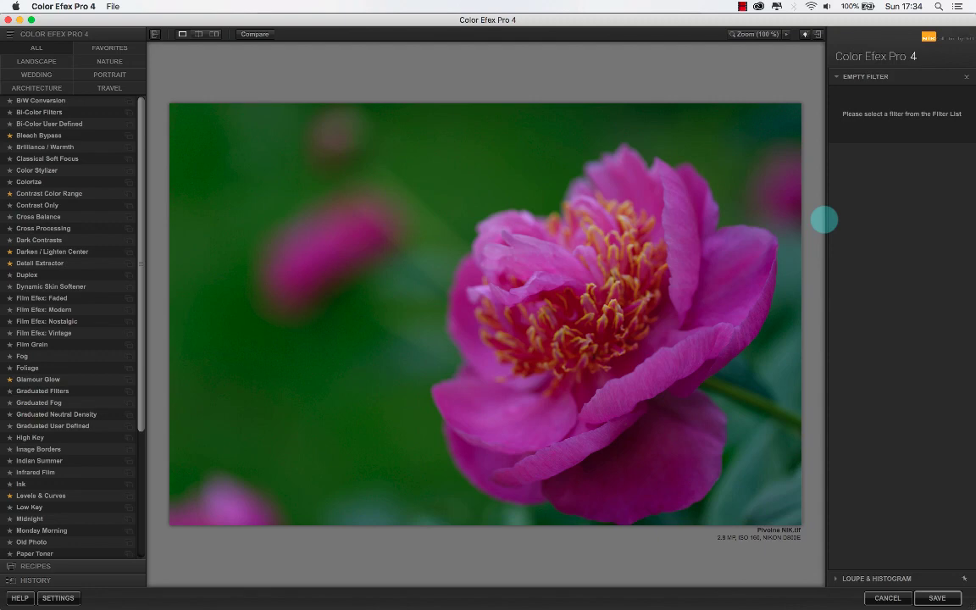
# - Switch to DxO PhotoLab and place a local adjustment control point on the peony's yellow stamens
pyautogui.press('super+Tab')
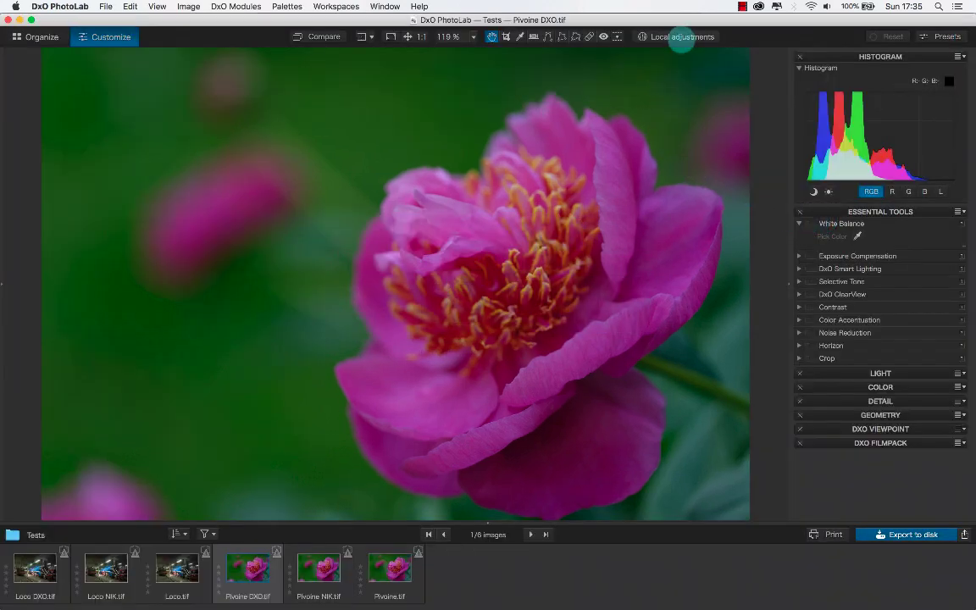
pyautogui.click(682, 36)
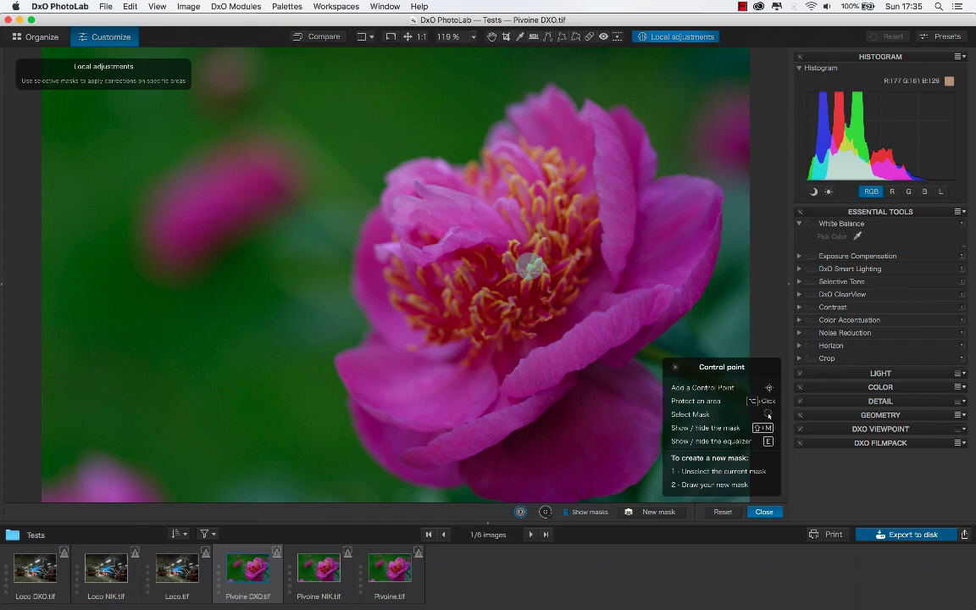
pyautogui.click(529, 267)
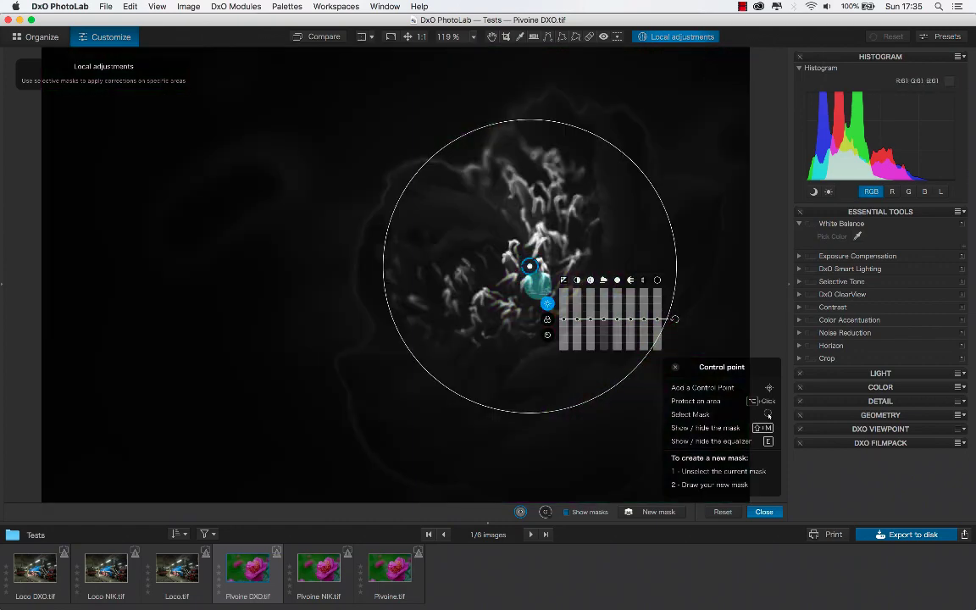
# - Switch to Color Efex Pro 4, apply the Bleach Bypass filter and compare the result with the original photo
pyautogui.press('super+Tab')
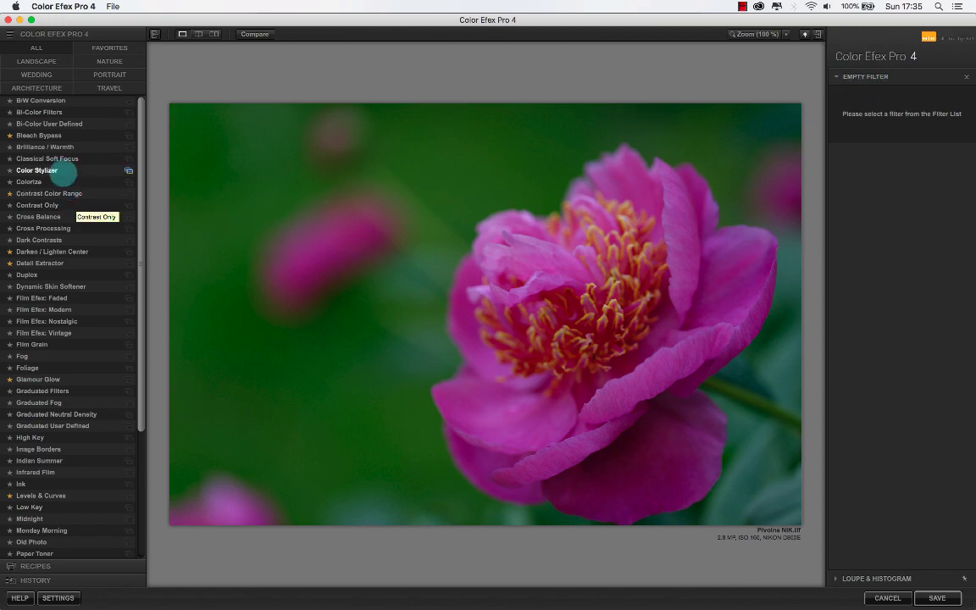
pyautogui.click(39, 135)
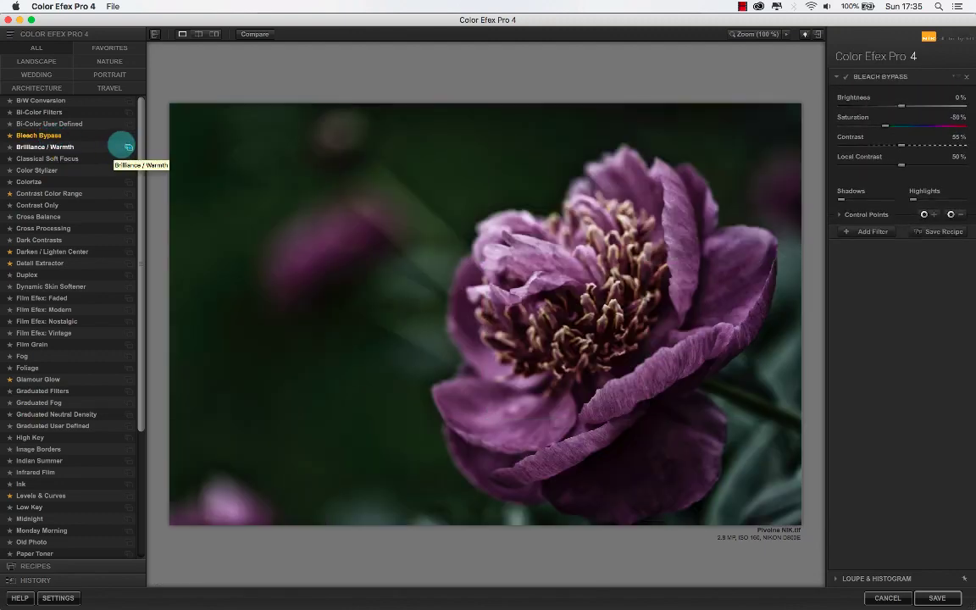
pyautogui.click(253, 34)
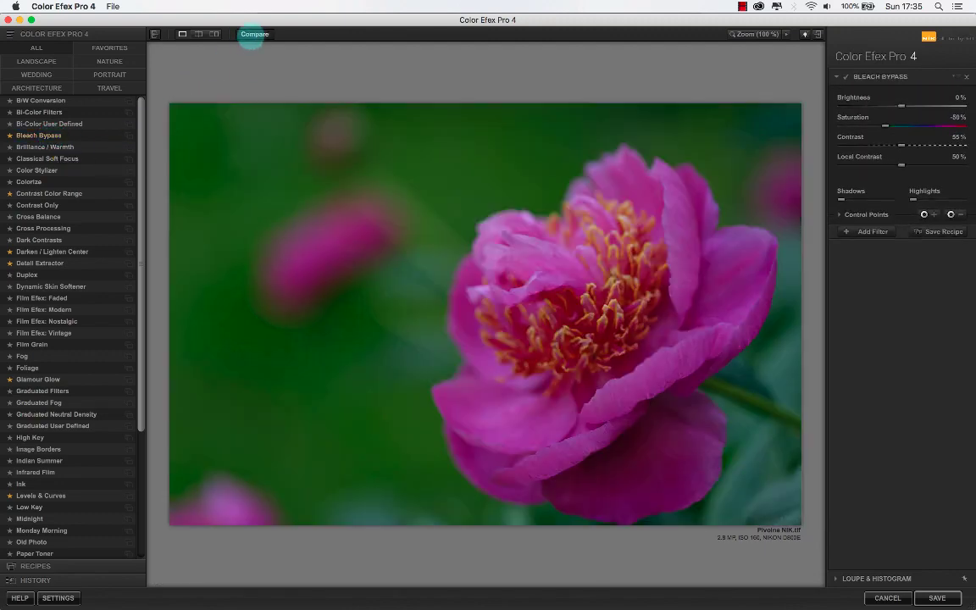
pyautogui.click(253, 35)
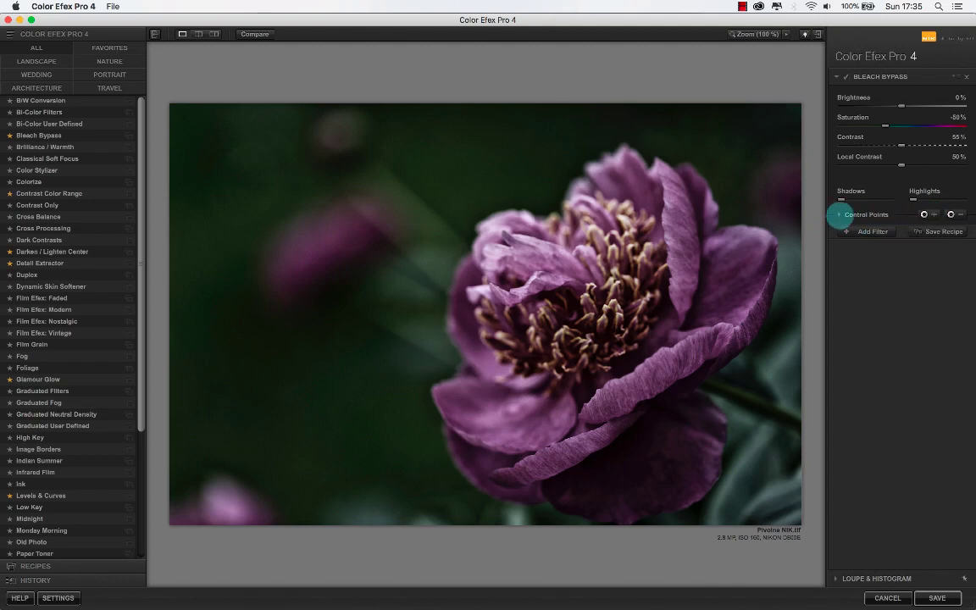
# - Add a control point on the peony's stamens to the Bleach Bypass filter and show its mask
pyautogui.click(839, 214)
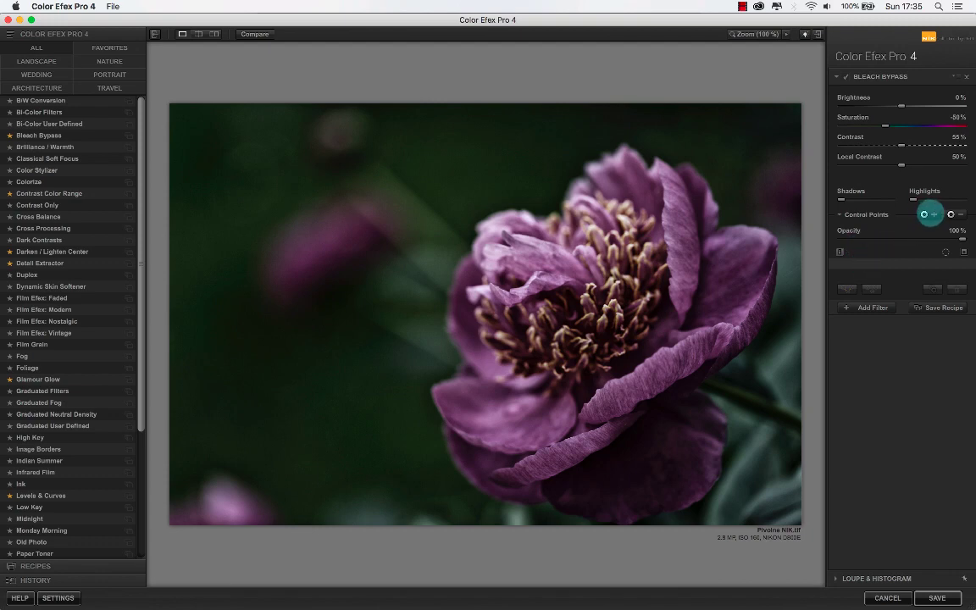
pyautogui.click(605, 308)
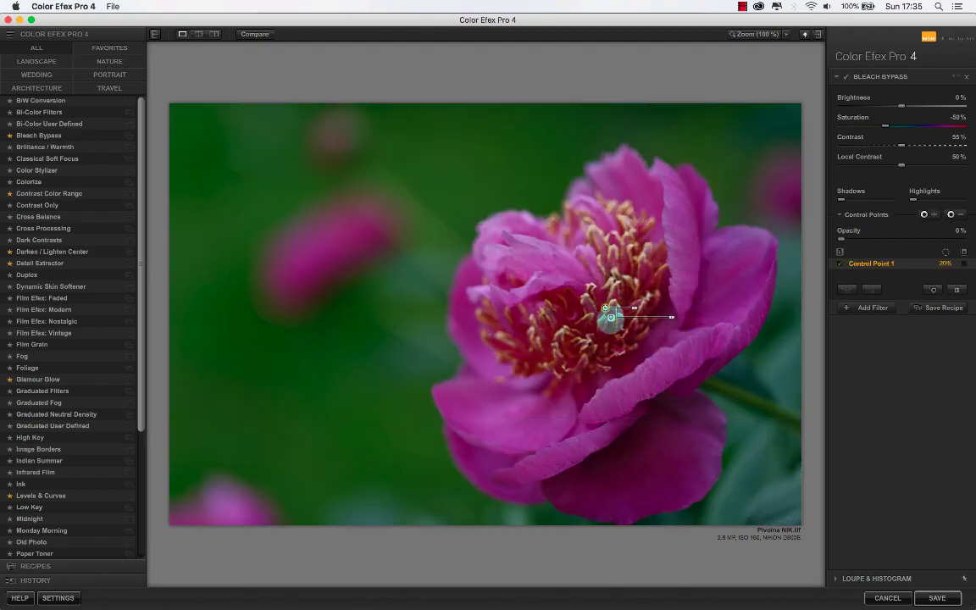
pyautogui.press('super+Tab')
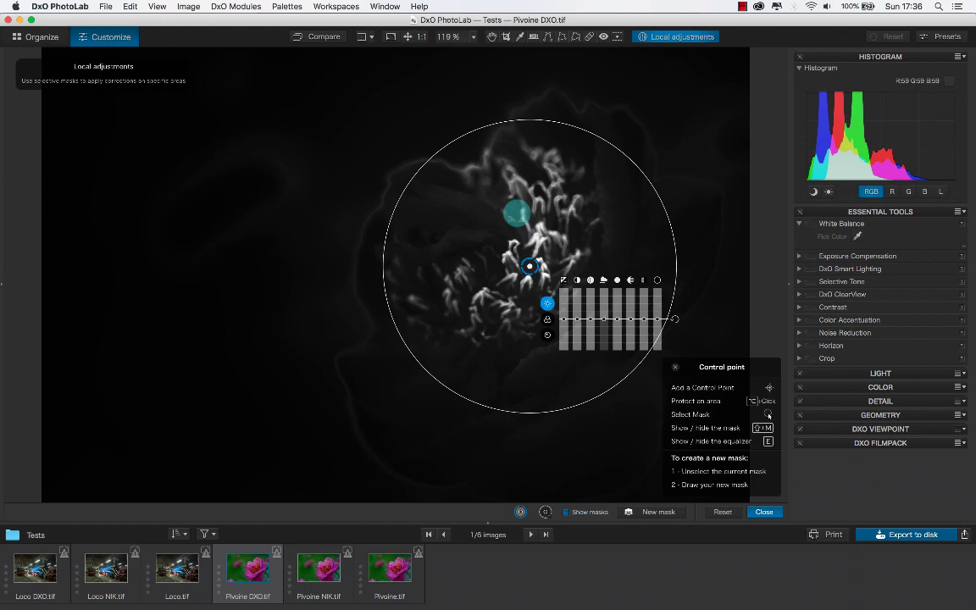
pyautogui.press('super+Tab')
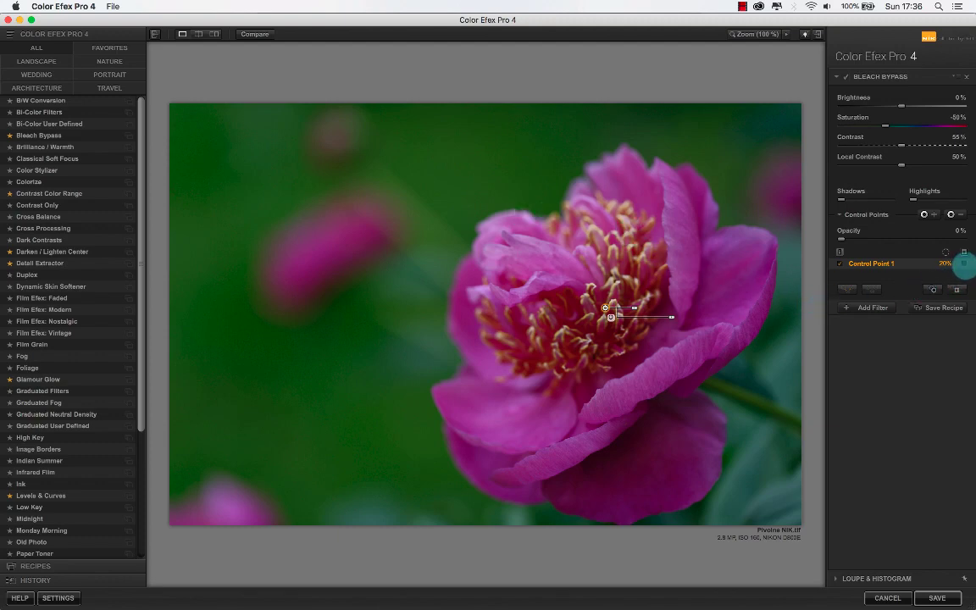
pyautogui.click(963, 264)
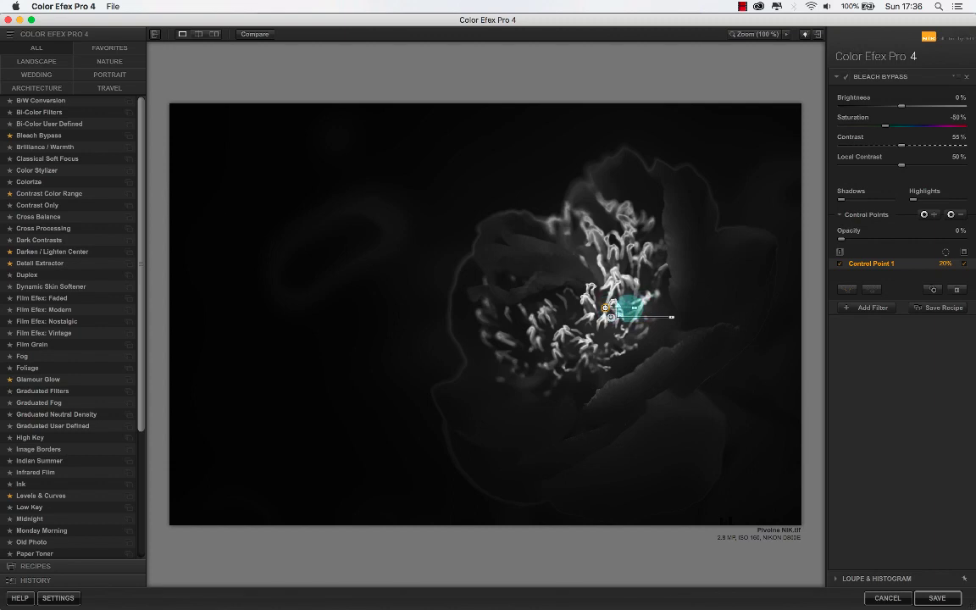
# - Enlarge the Bleach Bypass control point's area of effect to 41%
pyautogui.moveTo(633, 307); pyautogui.dragTo(641, 307)
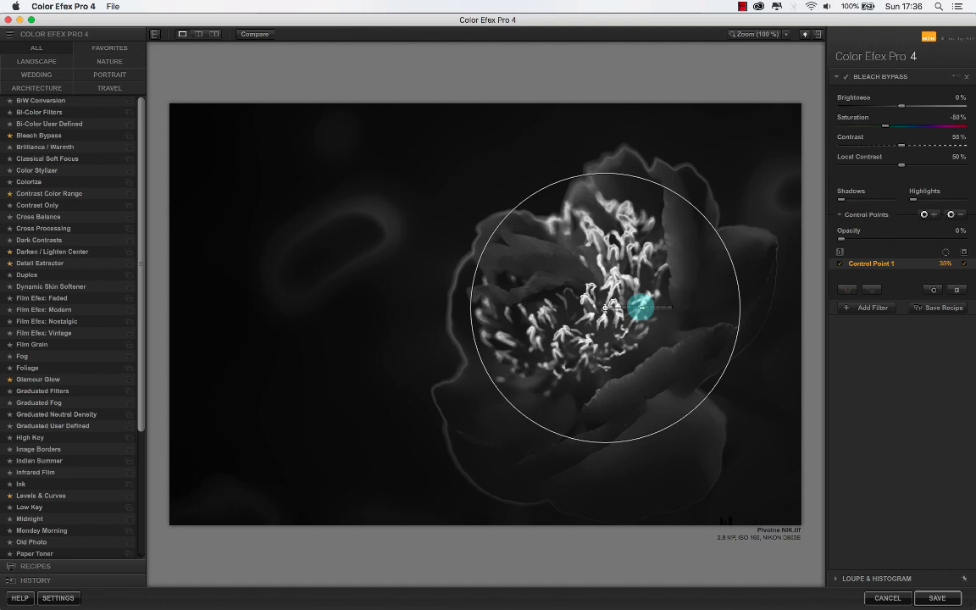
pyautogui.moveTo(641, 307); pyautogui.dragTo(642, 312)
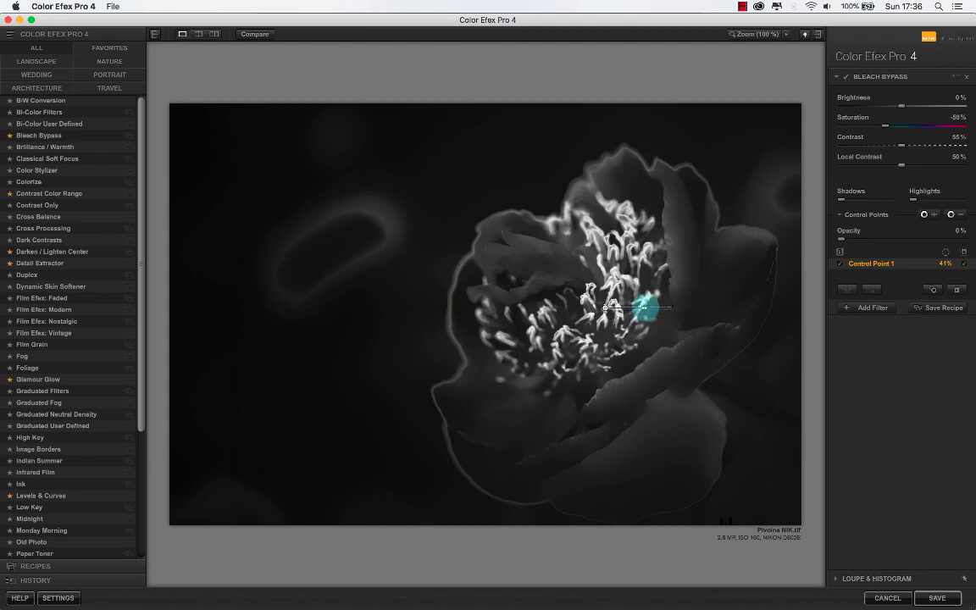
pyautogui.moveTo(644, 307); pyautogui.dragTo(645, 307)
# - Switch to DxO PhotoLab and widen the stamen control point's circle until it surrounds most of the flower
pyautogui.press('super+Tab')
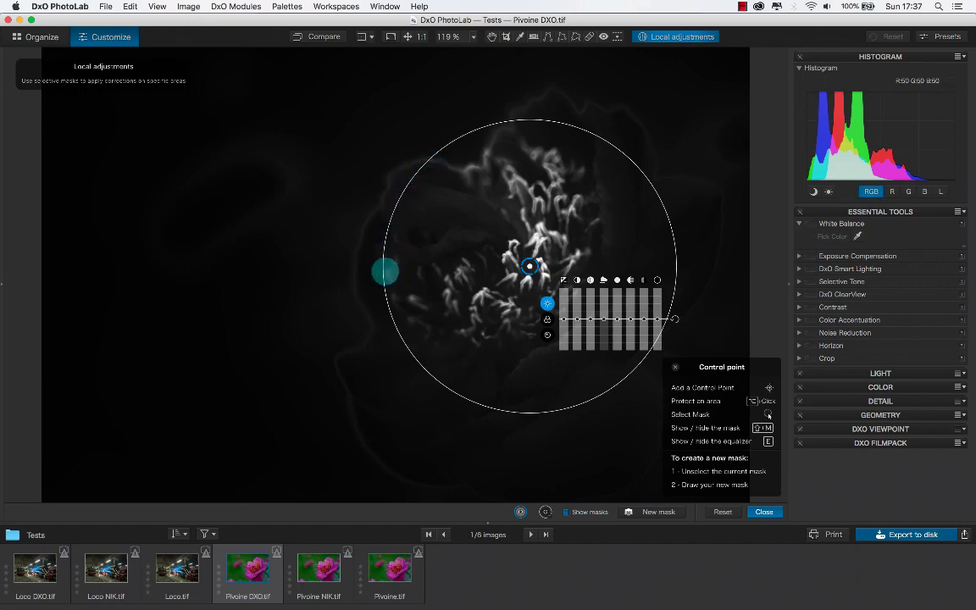
pyautogui.moveTo(382, 272); pyautogui.dragTo(352, 270)
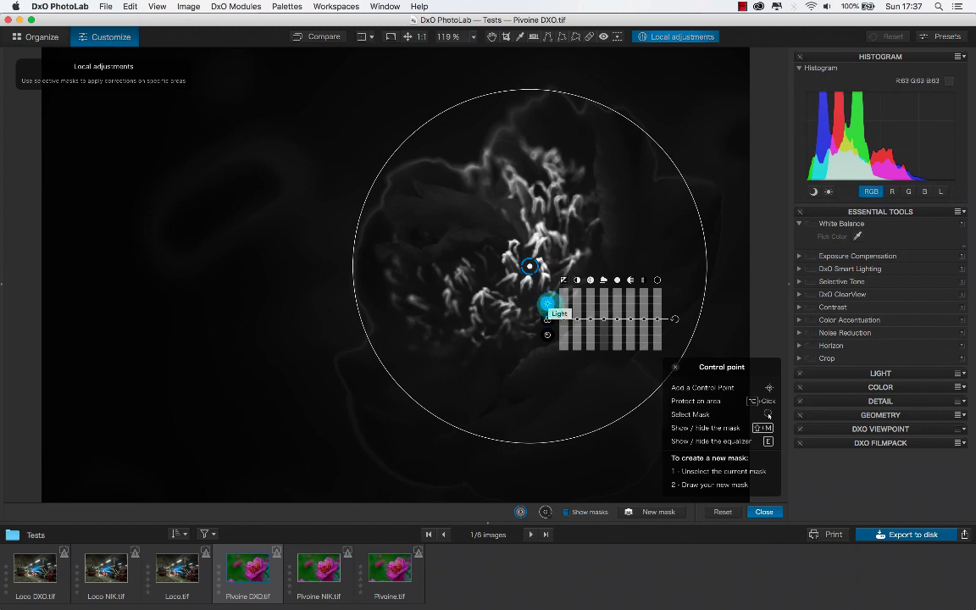
# - Examine the Light, Color and Detail corrections offered by the control point's equalizer
pyautogui.click(547, 319)
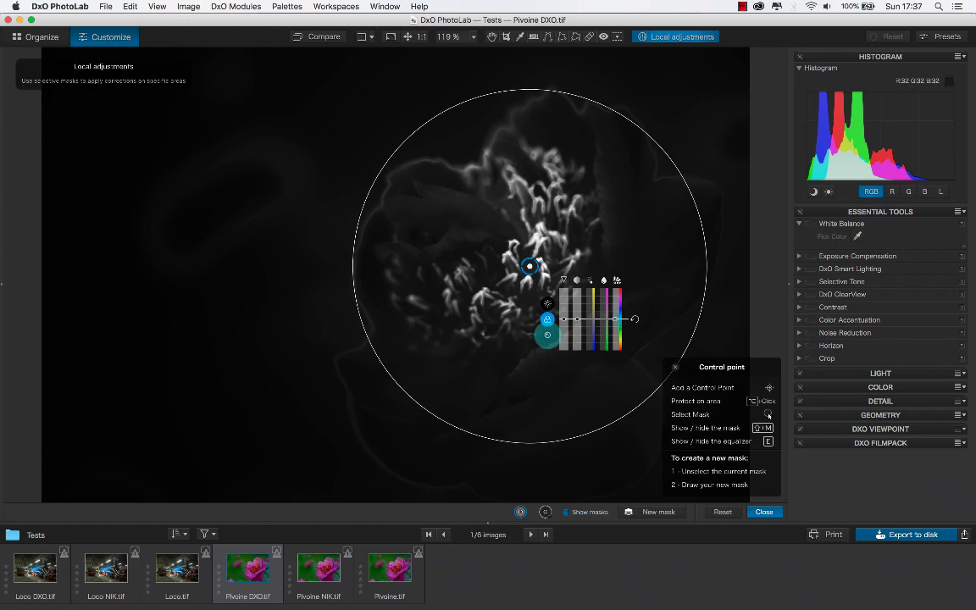
pyautogui.click(546, 334)
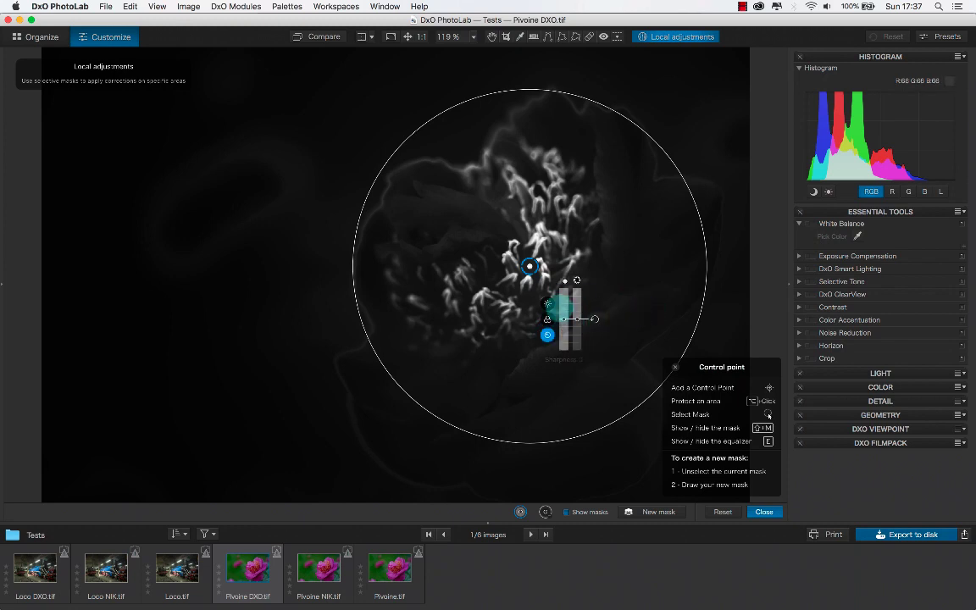
pyautogui.click(547, 303)
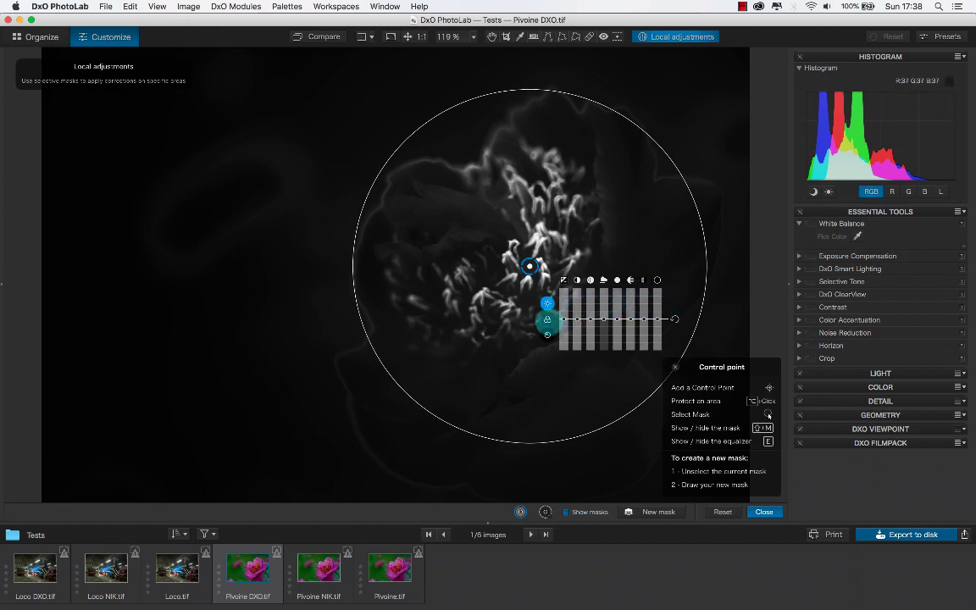
pyautogui.click(547, 319)
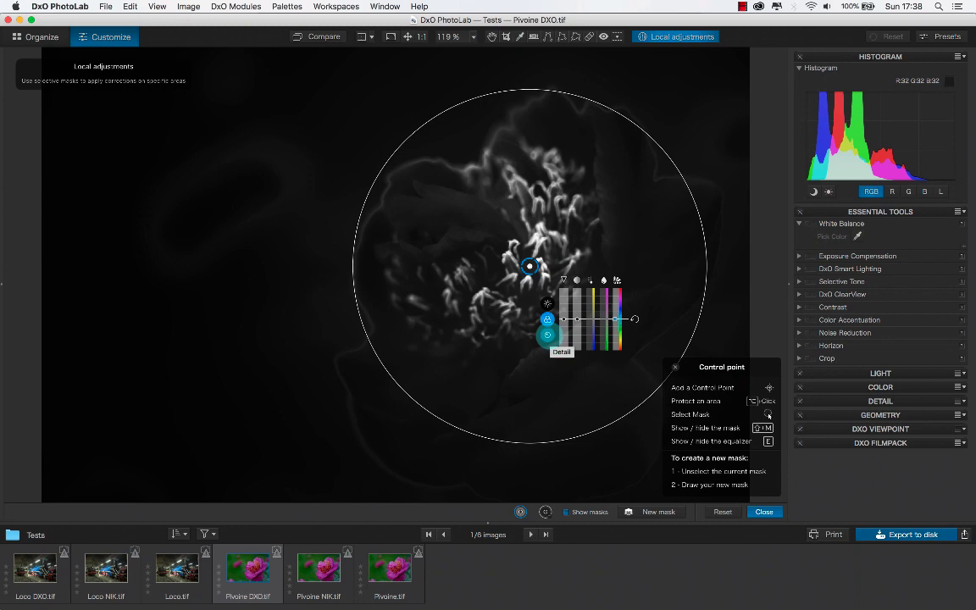
pyautogui.click(547, 334)
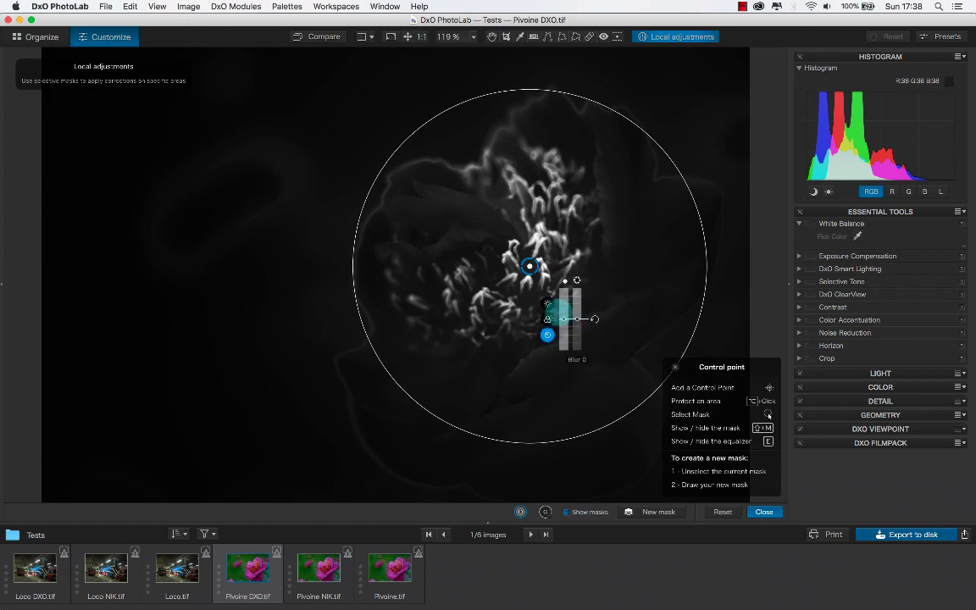
pyautogui.click(547, 303)
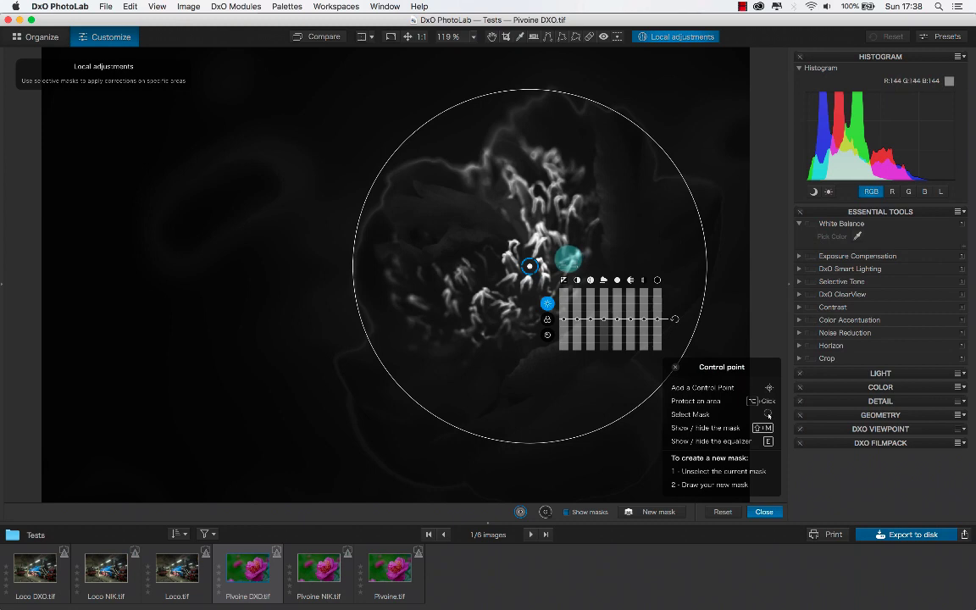
# - Switch to Color Efex Pro 4 and examine its control point's size and opacity sliders against the PhotoLab control point
pyautogui.press('super+Tab')
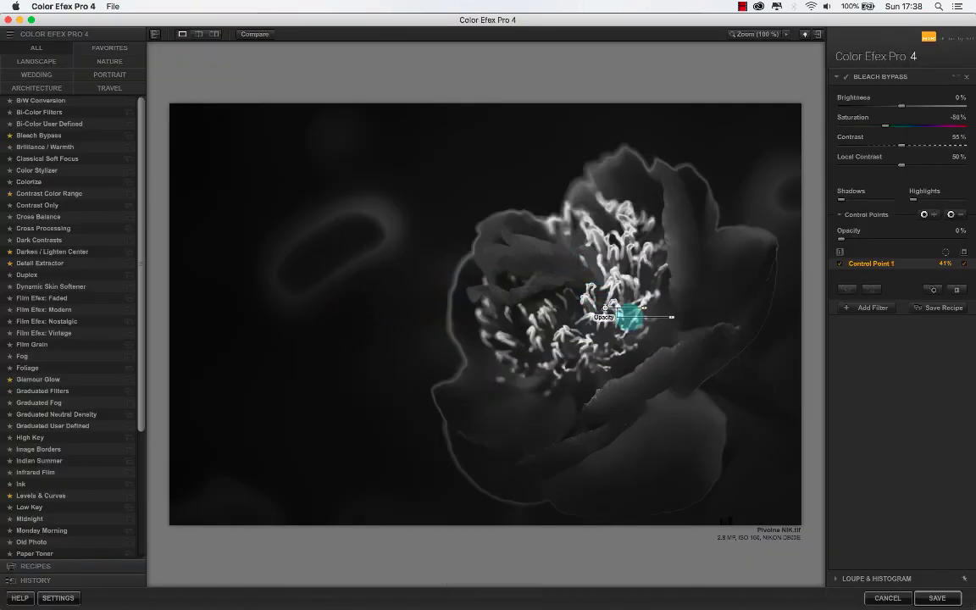
pyautogui.moveTo(643, 309); pyautogui.dragTo(642, 308)
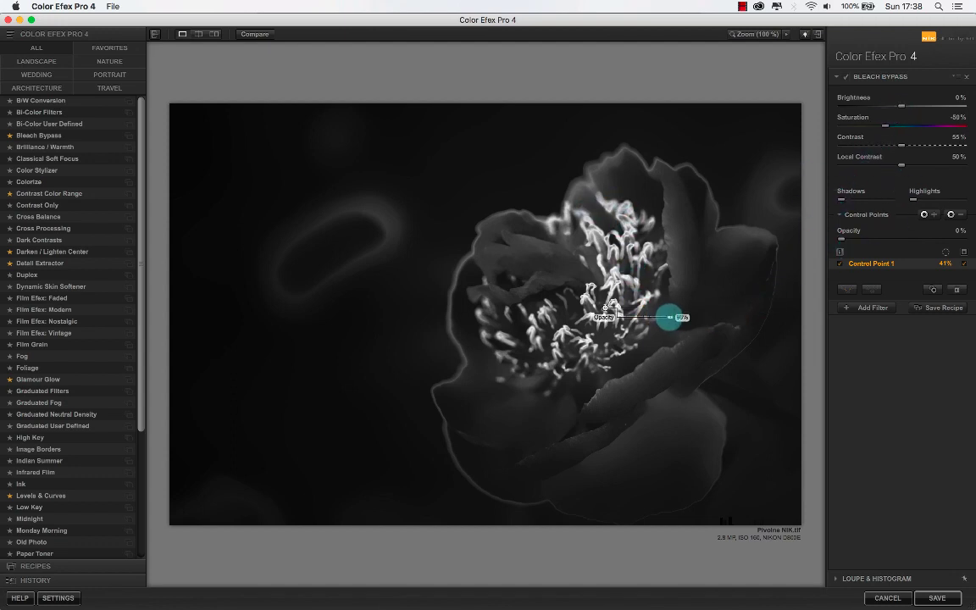
pyautogui.moveTo(669, 316)
pyautogui.mouseDown()
pyautogui.moveTo(633, 316)
pyautogui.moveTo(670, 316)
pyautogui.mouseUp()
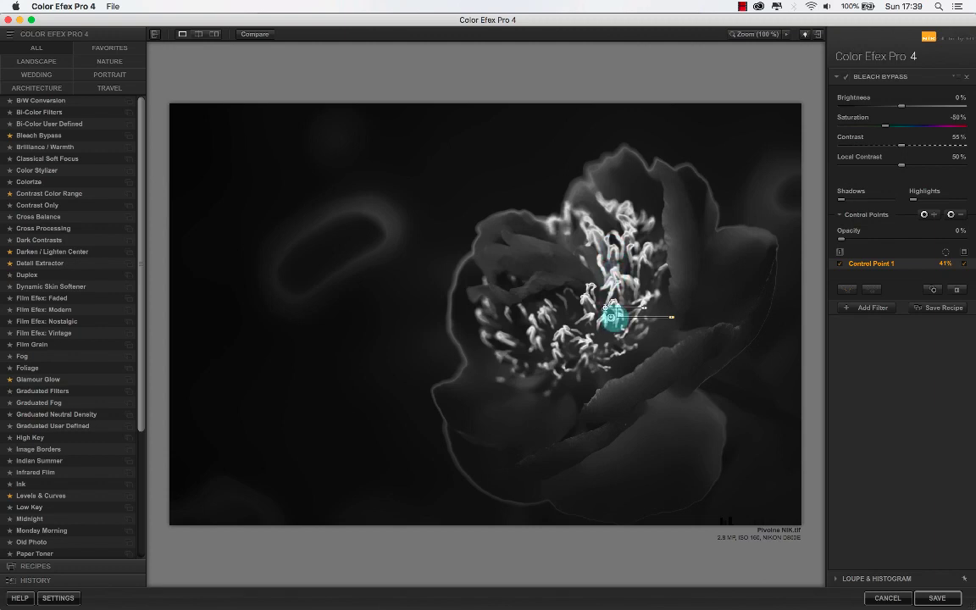
pyautogui.press('super+Tab')
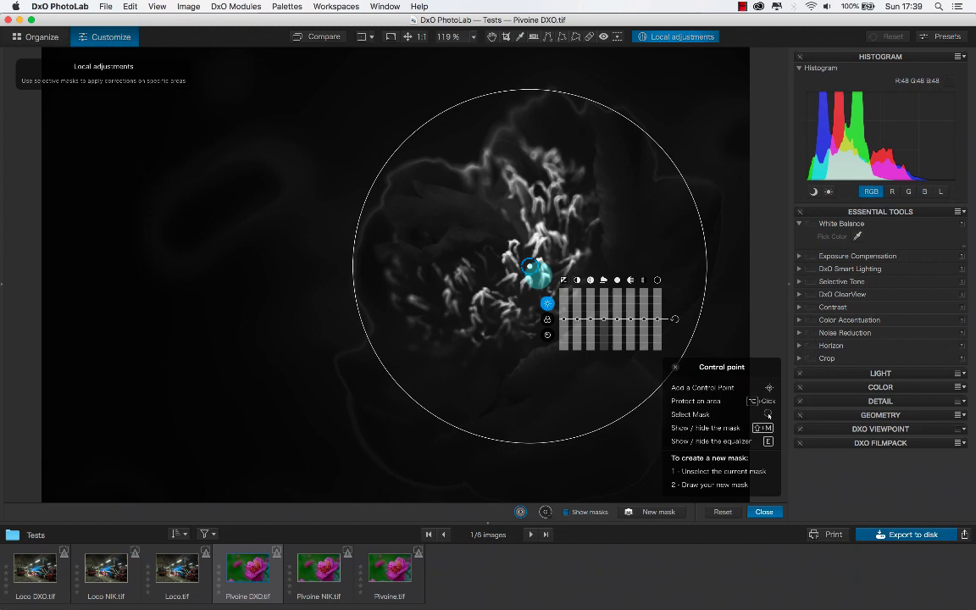
pyautogui.press('super+Tab')
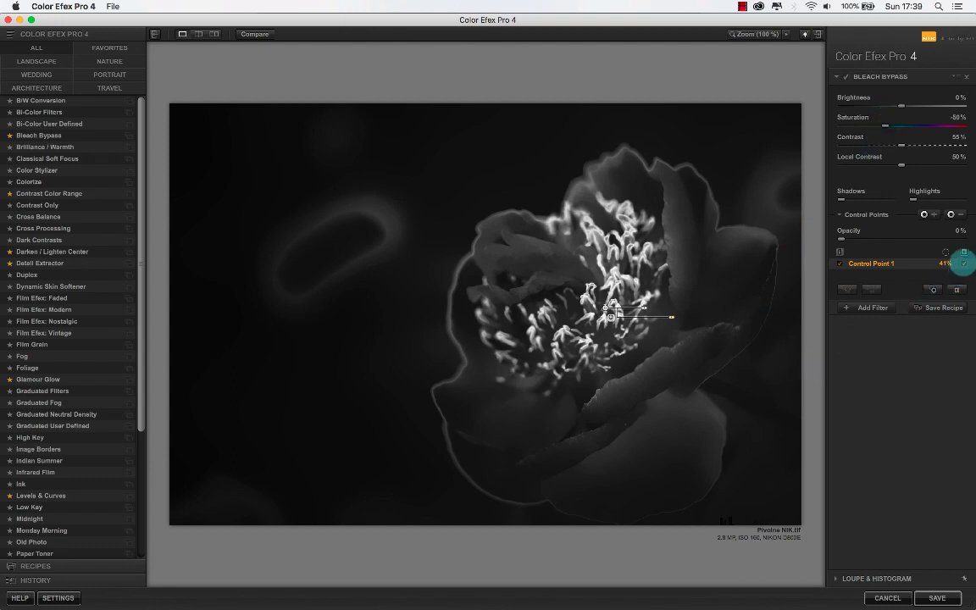
# - Hide the control point's mask and toggle the Bleach Bypass filter to compare the peony with and without it
pyautogui.click(963, 263)
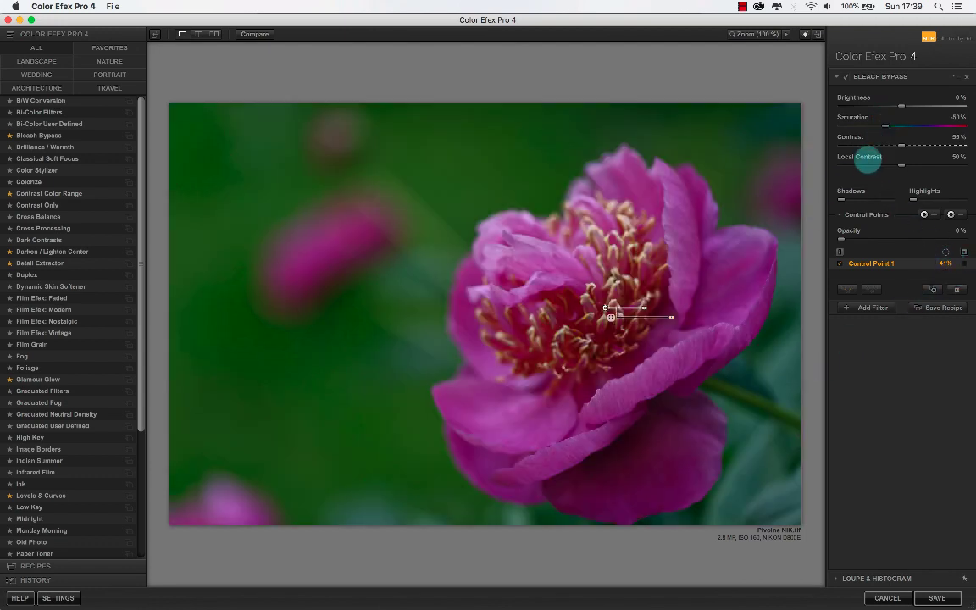
pyautogui.click(844, 76)
pyautogui.click(844, 76)
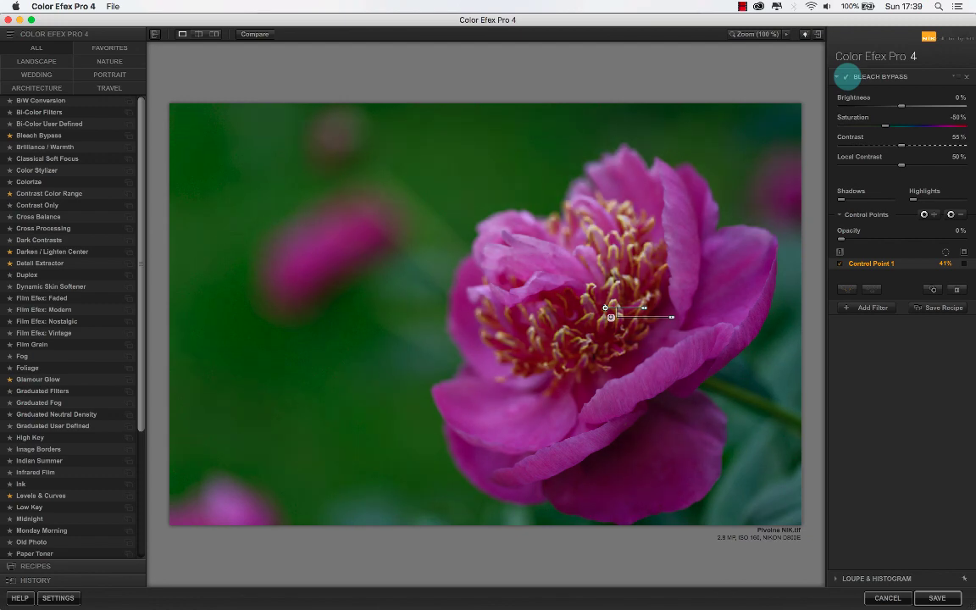
pyautogui.click(844, 76)
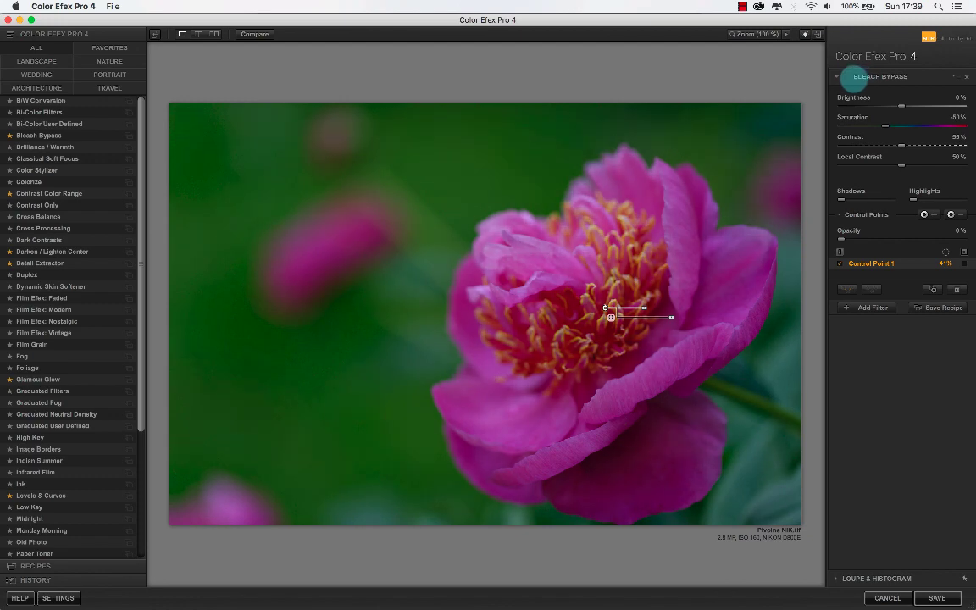
pyautogui.click(844, 76)
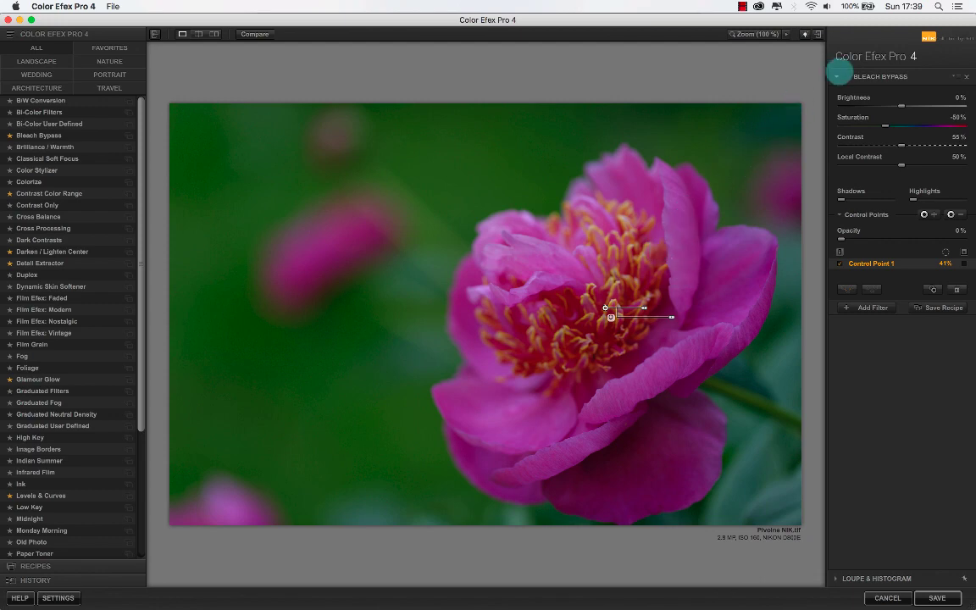
# - Switch to DxO PhotoLab, hide the mask and raise the stamen control point's exposure to about 2.73
pyautogui.press('super+Tab')
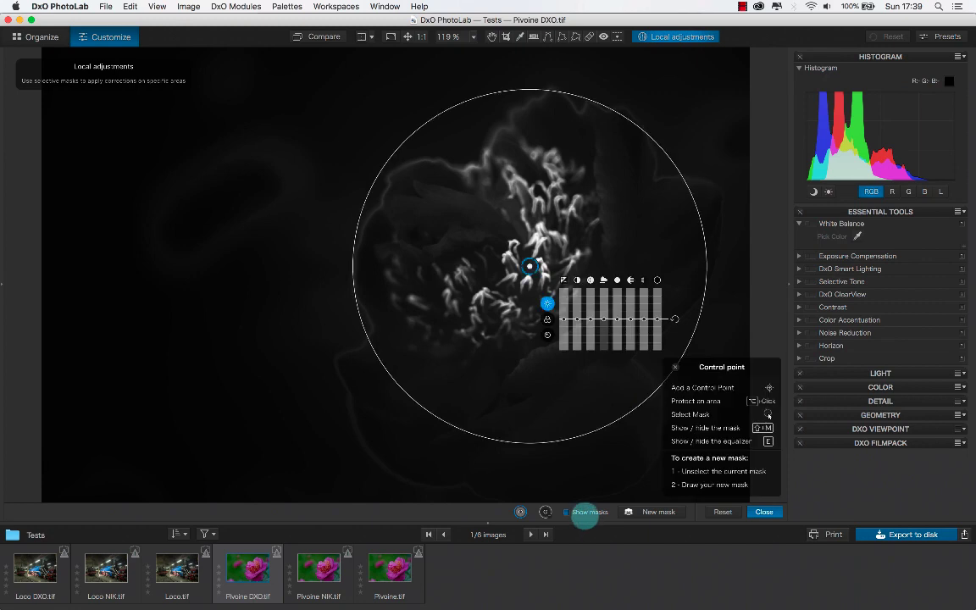
pyautogui.click(583, 511)
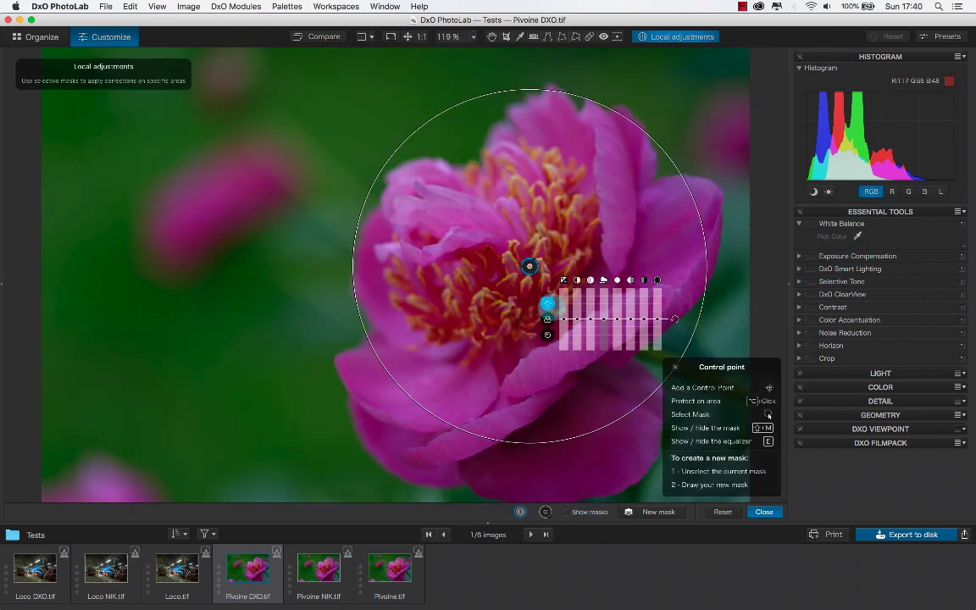
pyautogui.moveTo(565, 318); pyautogui.dragTo(563, 296)
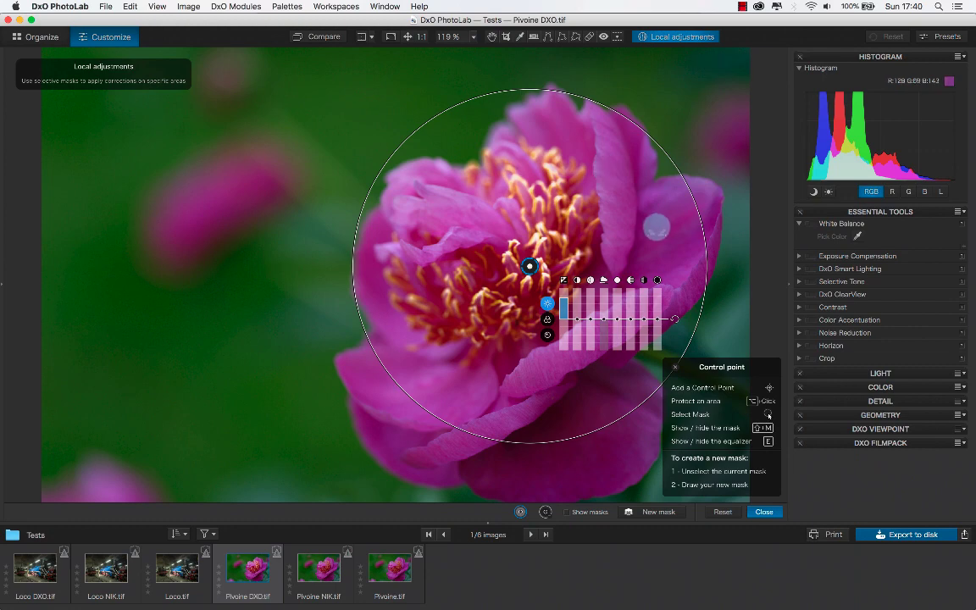
# - Switch to Color Efex Pro 4 and turn Bleach Bypass off and on again to compare its effect on the stamens
pyautogui.press('super+Tab')
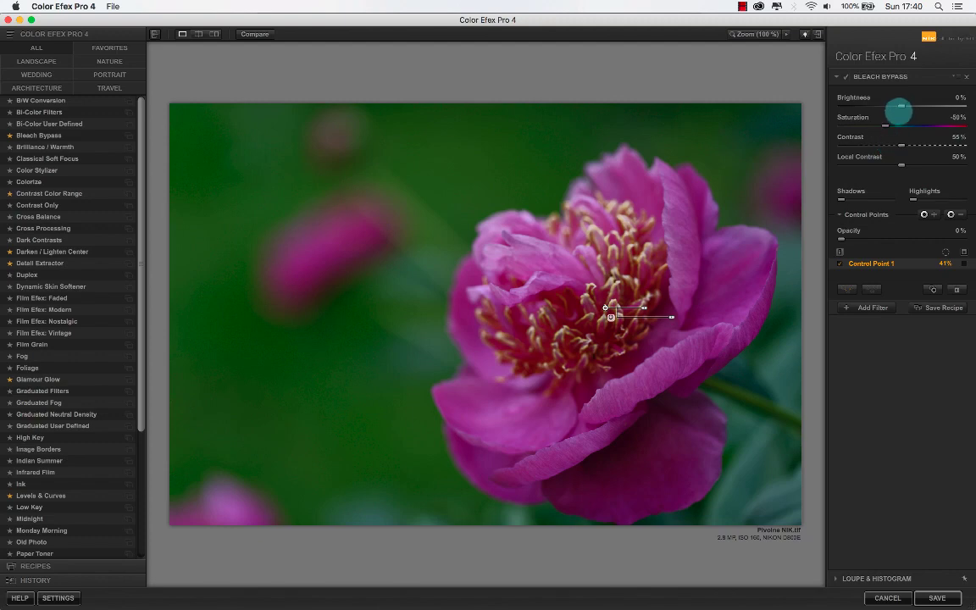
pyautogui.click(845, 76)
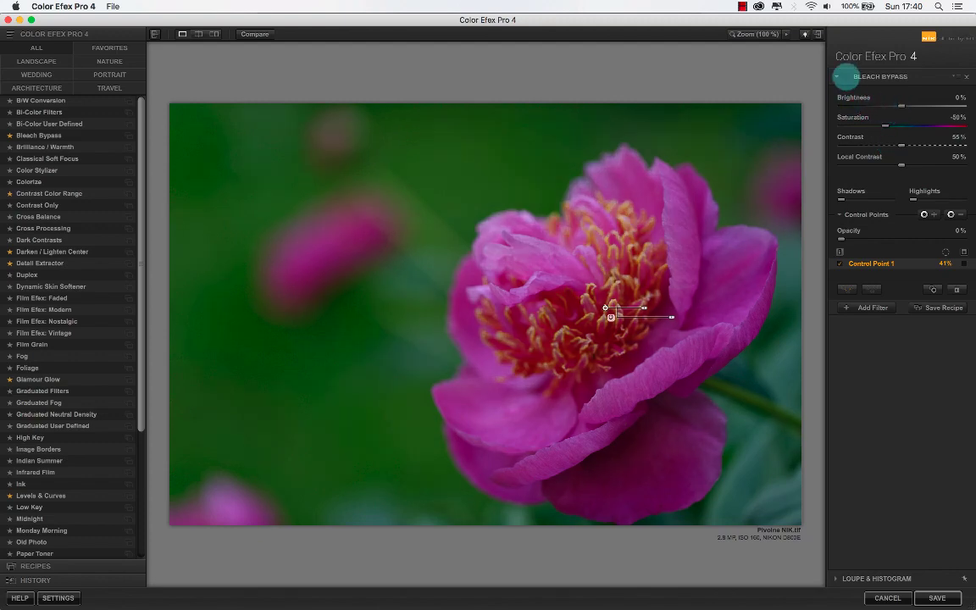
pyautogui.click(846, 76)
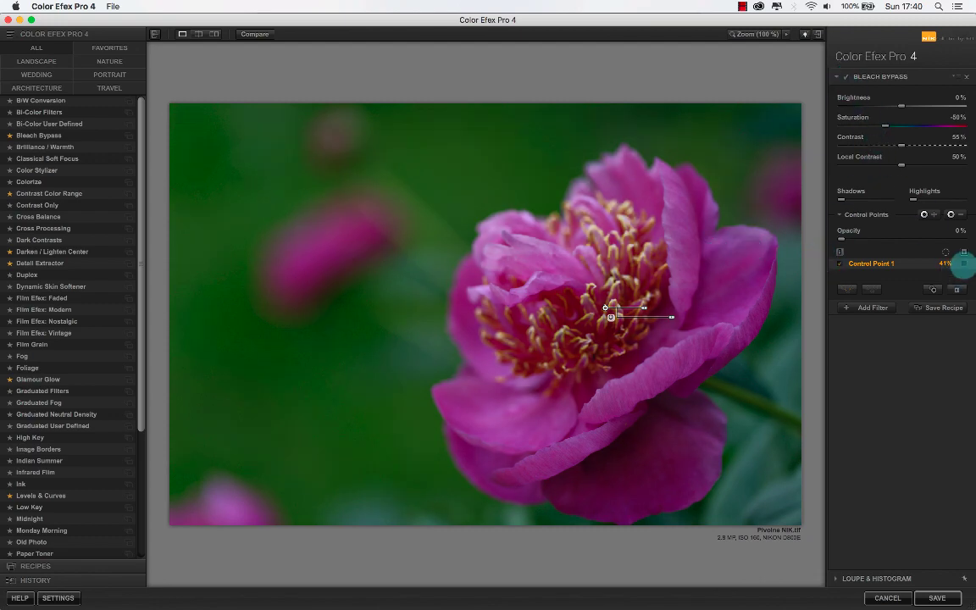
# - Show Control Point 1's mask and add 0% opacity control points on the upper-left and lower-left petals
pyautogui.click(961, 263)
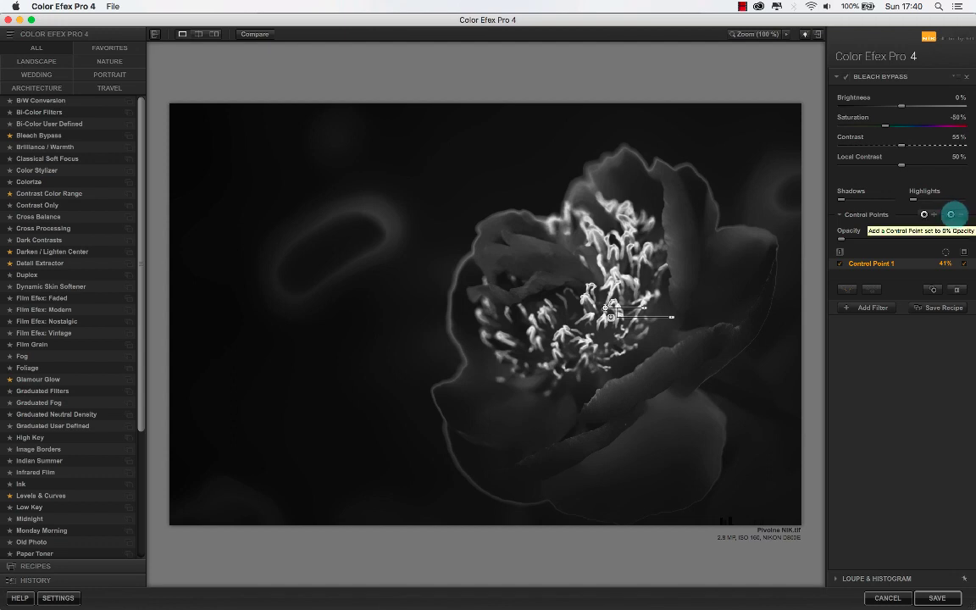
pyautogui.click(950, 214)
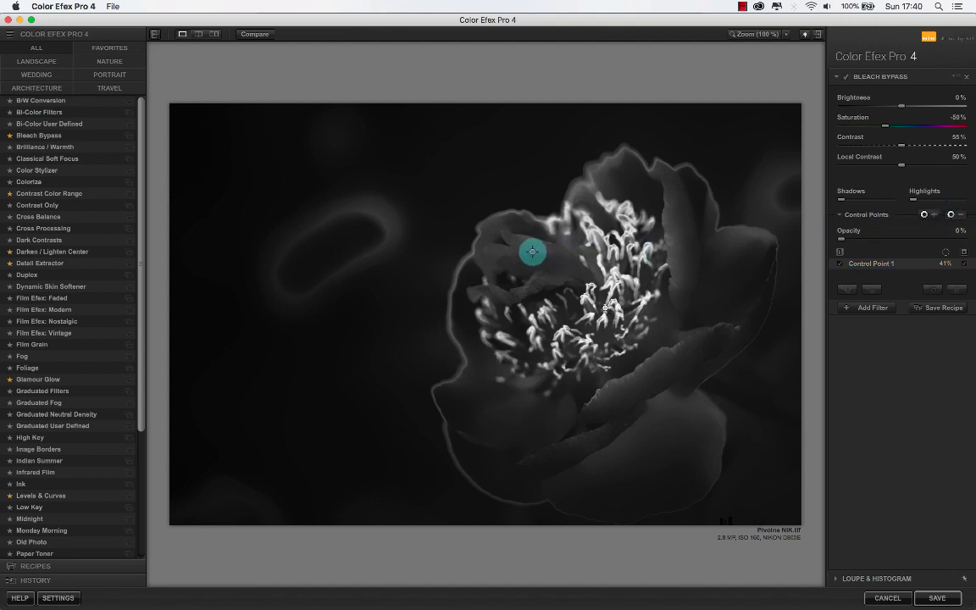
pyautogui.click(531, 252)
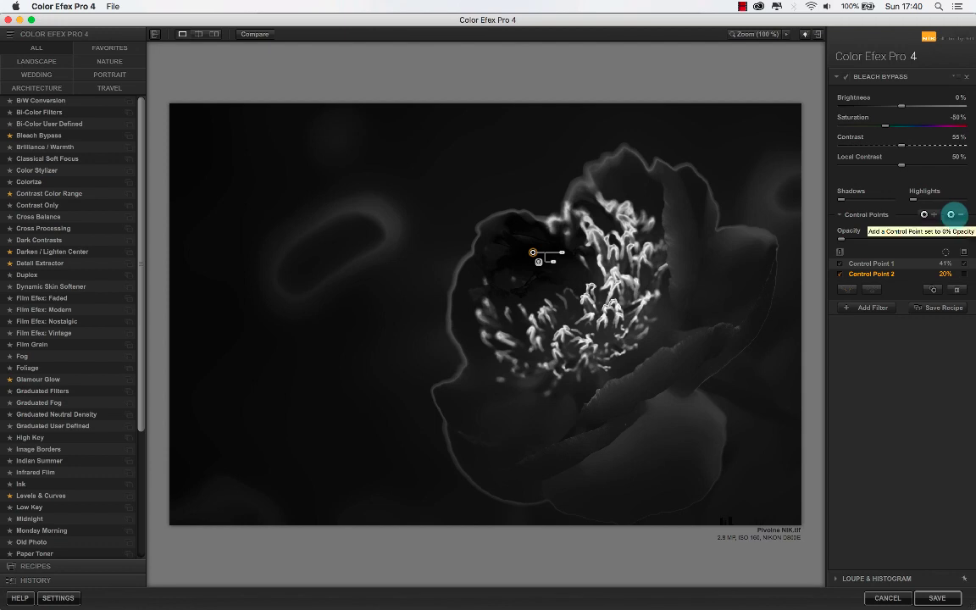
pyautogui.click(951, 214)
pyautogui.click(511, 429)
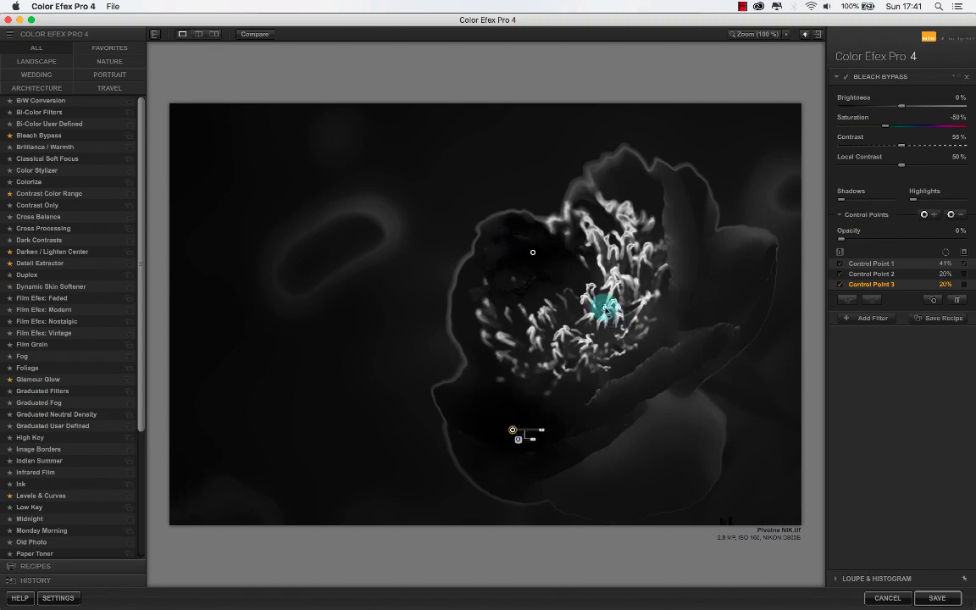
# - Group the two 0% opacity control points and place a duplicate of one on the blurred background bud
pyautogui.moveTo(447, 202); pyautogui.dragTo(559, 459)
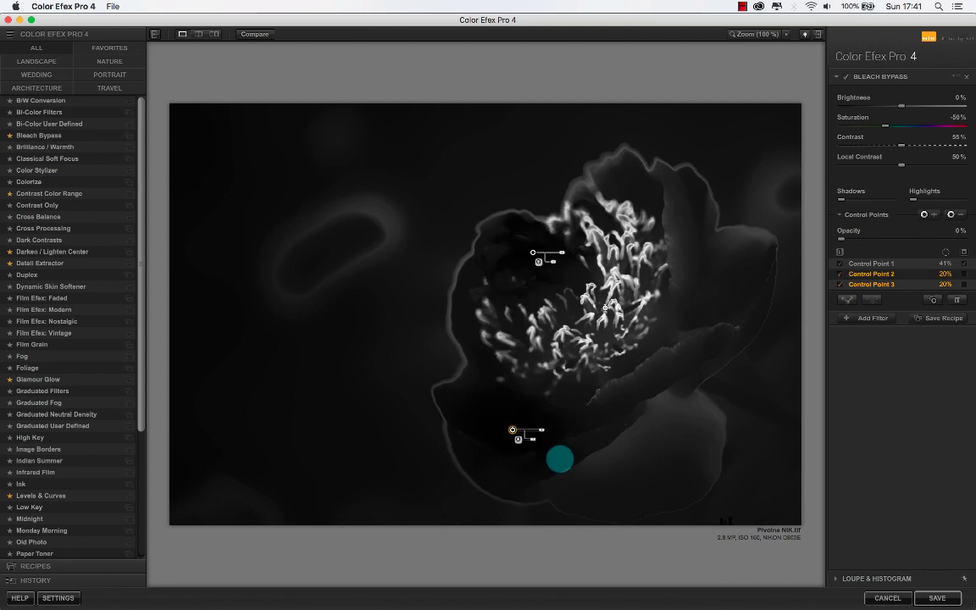
pyautogui.press('super+g')
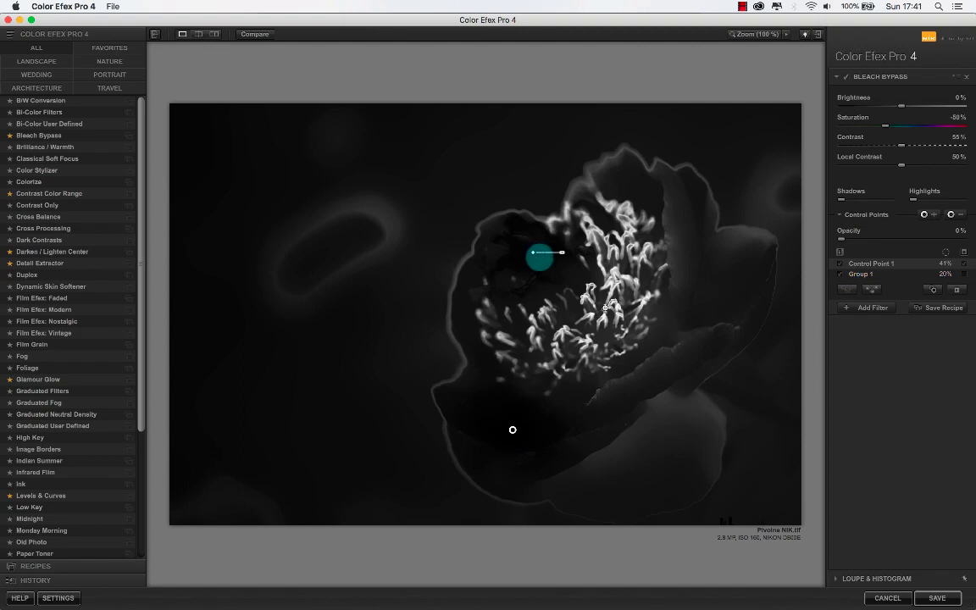
pyautogui.press('super+d')
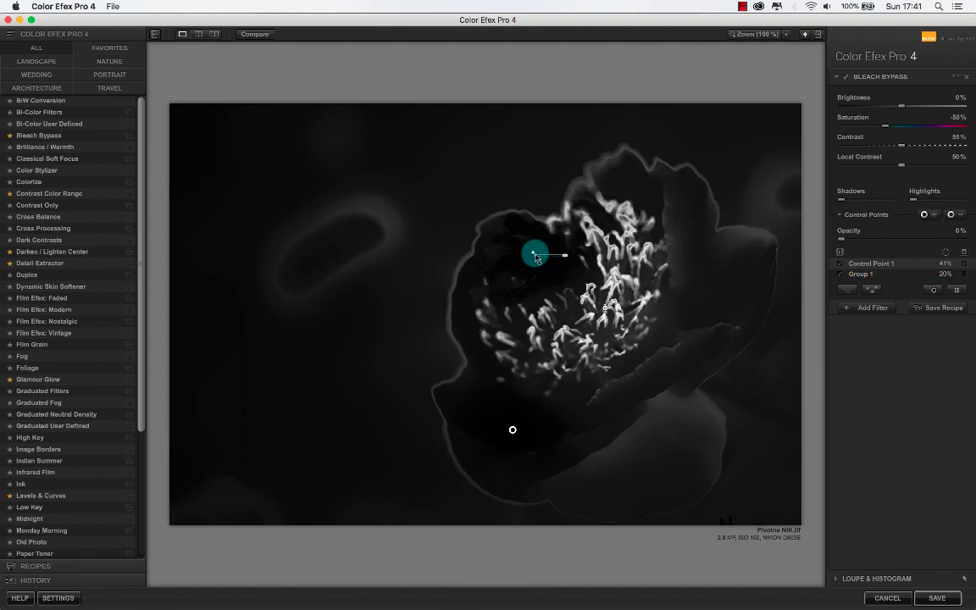
pyautogui.moveTo(535, 259); pyautogui.dragTo(430, 219)
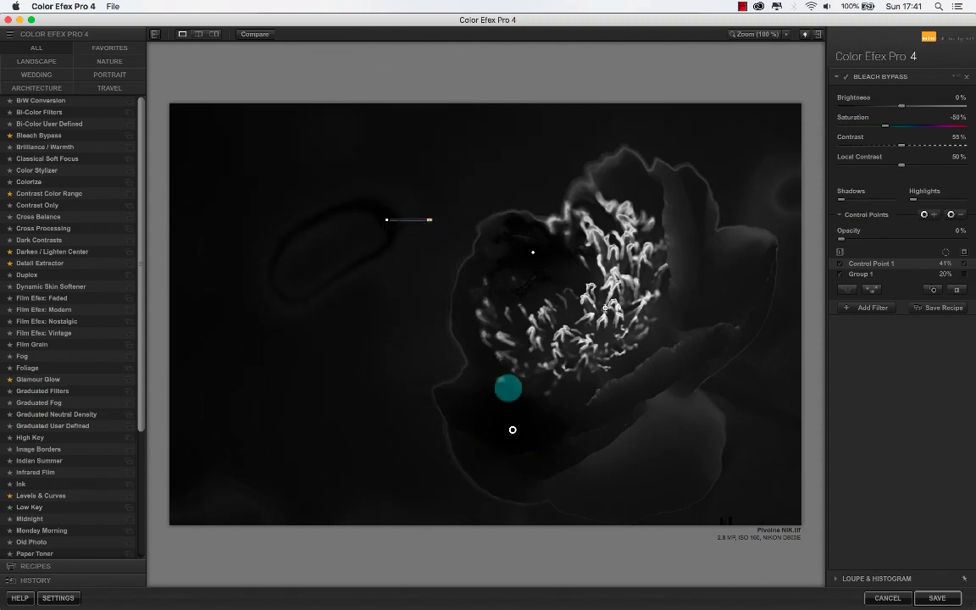
# - Place duplicates of the grouped 0% opacity point on the flower's right-hand petals and large lower petal
pyautogui.press('super+d')
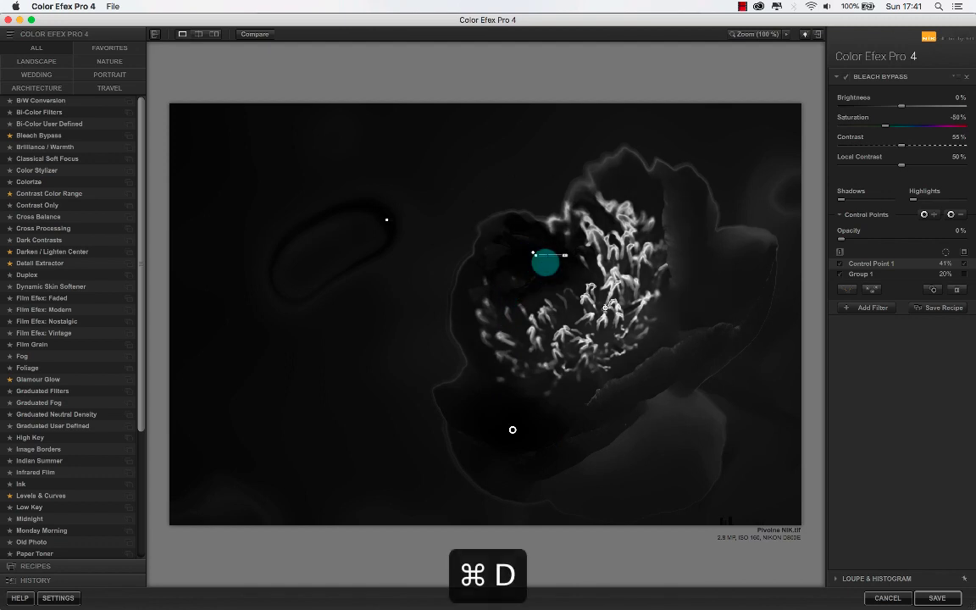
pyautogui.moveTo(536, 254); pyautogui.dragTo(511, 429)
pyautogui.press('super+d')
pyautogui.moveTo(693, 260); pyautogui.dragTo(689, 428)
pyautogui.press('super+d')
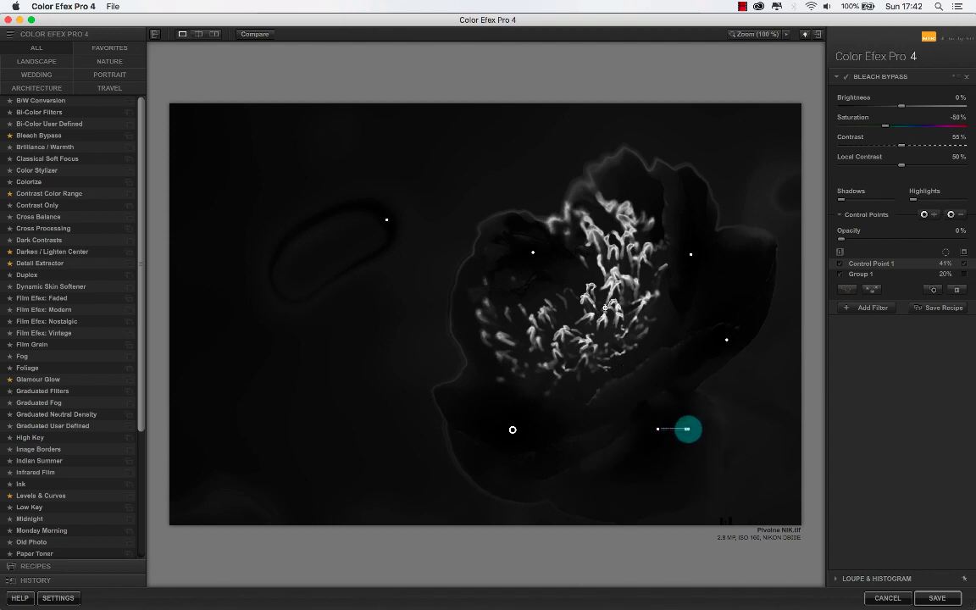
# - Place more duplicates of the grouped point along the top petals, the flower's left edge and beside its right edge
pyautogui.press('super+d')
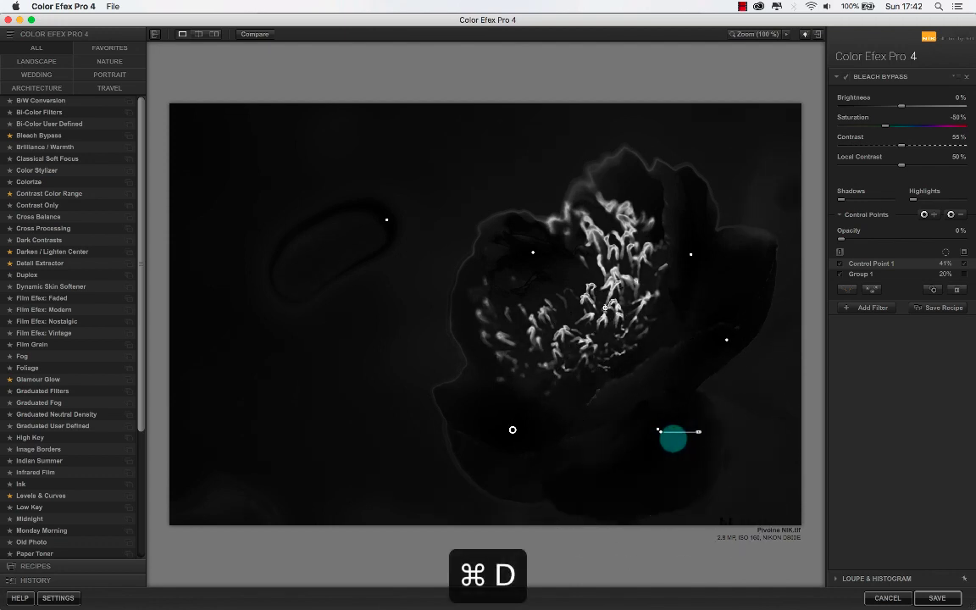
pyautogui.moveTo(673, 437); pyautogui.dragTo(660, 165)
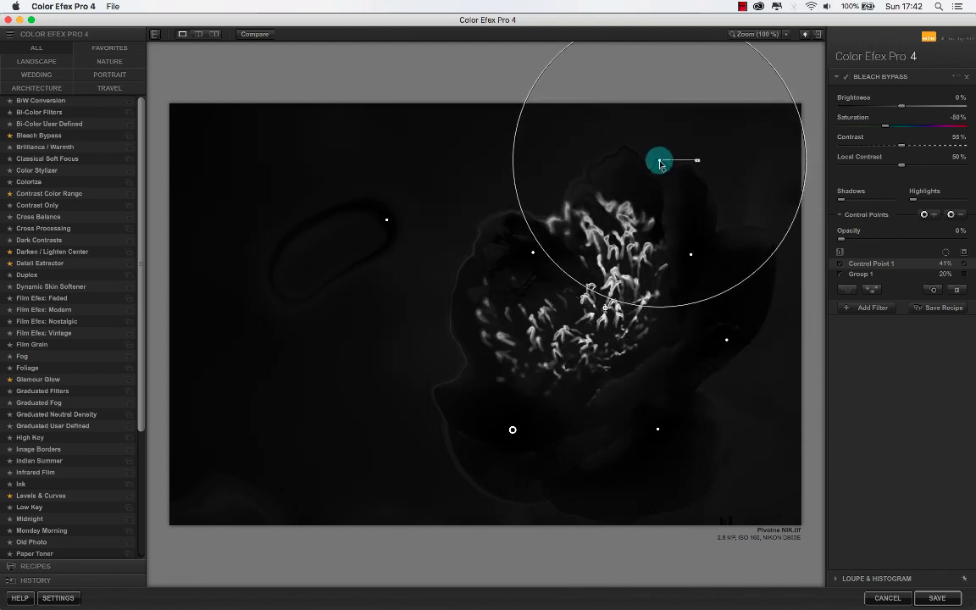
pyautogui.press('super+d')
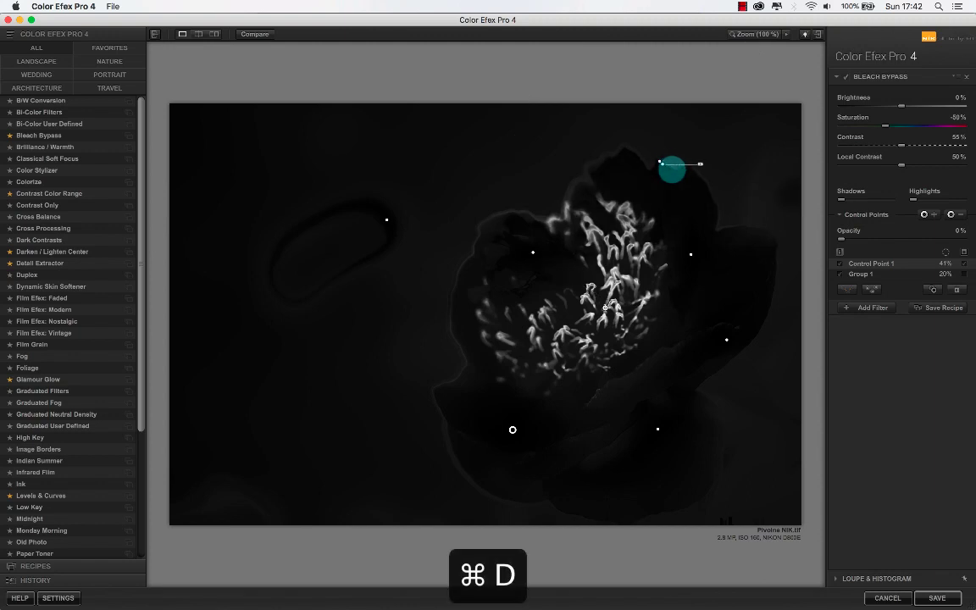
pyautogui.moveTo(606, 159); pyautogui.dragTo(453, 337)
pyautogui.press('super+d')
pyautogui.press('super+d')
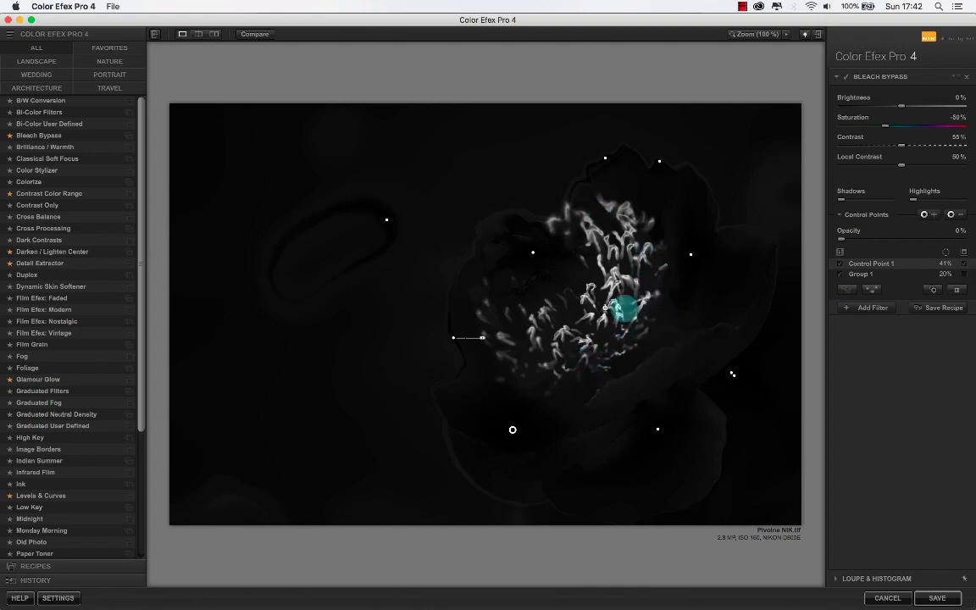
# - Switch to DxO PhotoLab, show the masks and add four protection points on the upper-left, lower-left and right petals
pyautogui.press('super+Tab')
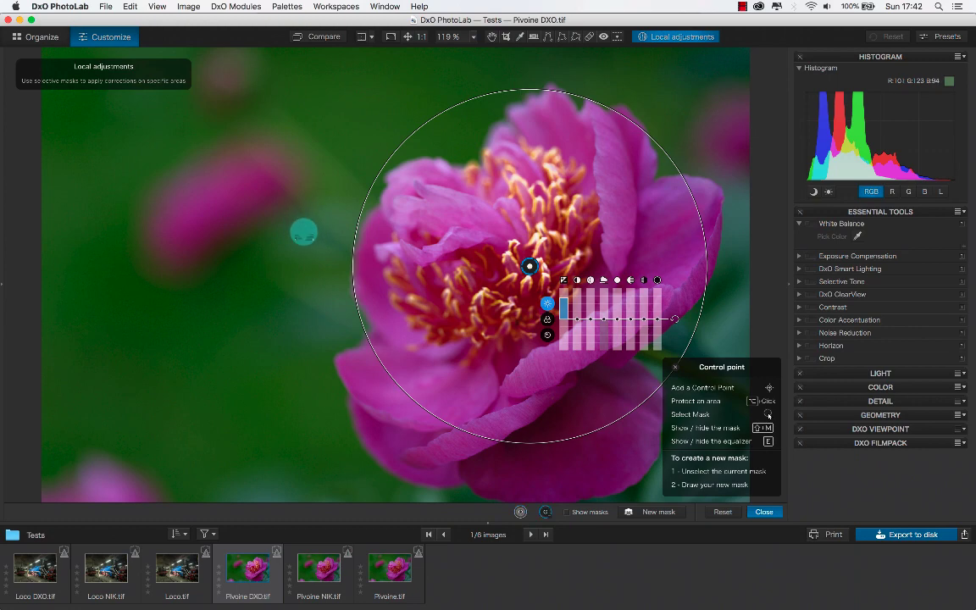
pyautogui.click(589, 513)
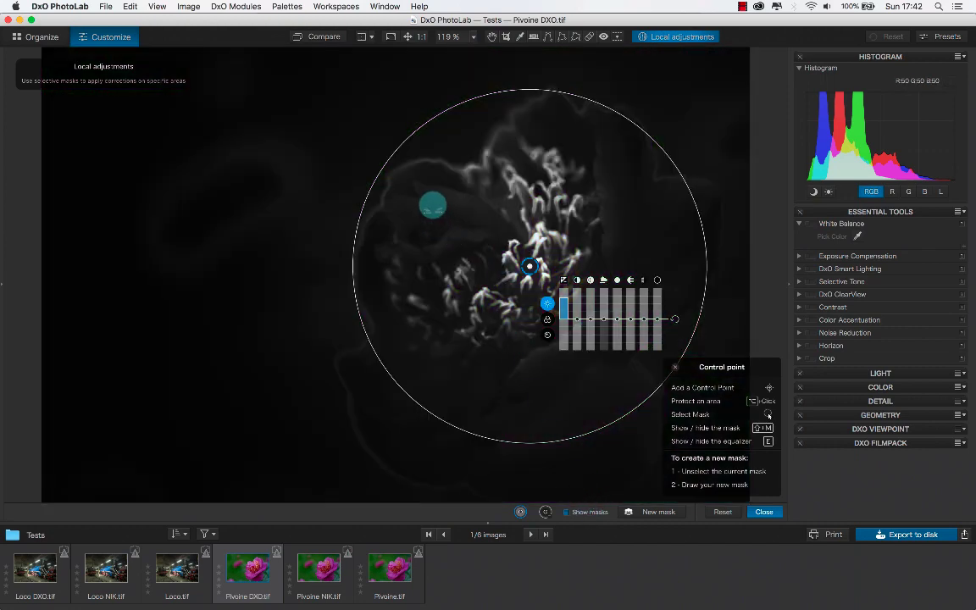
pyautogui.click(432, 203)
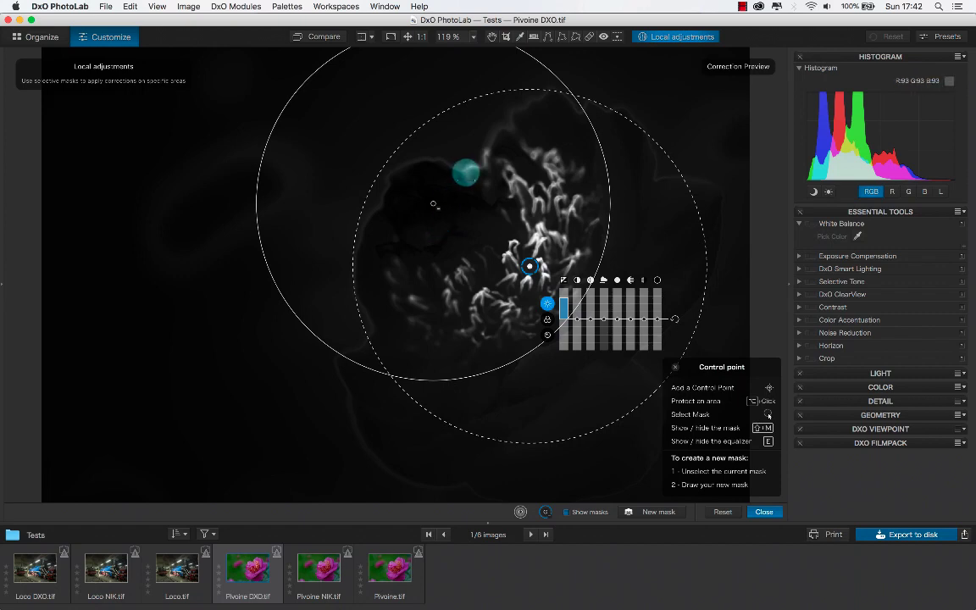
pyautogui.click(402, 165)
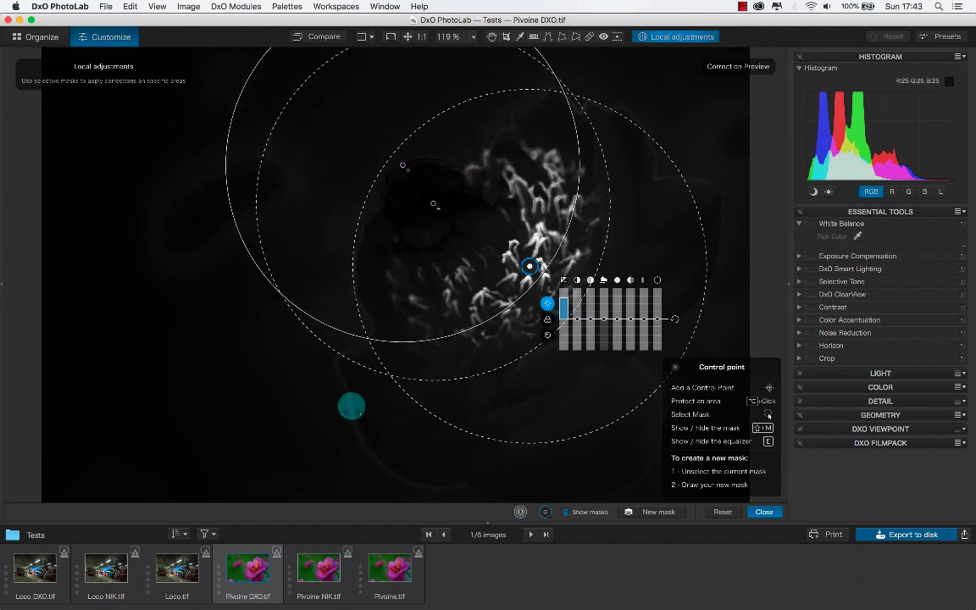
pyautogui.click(352, 407)
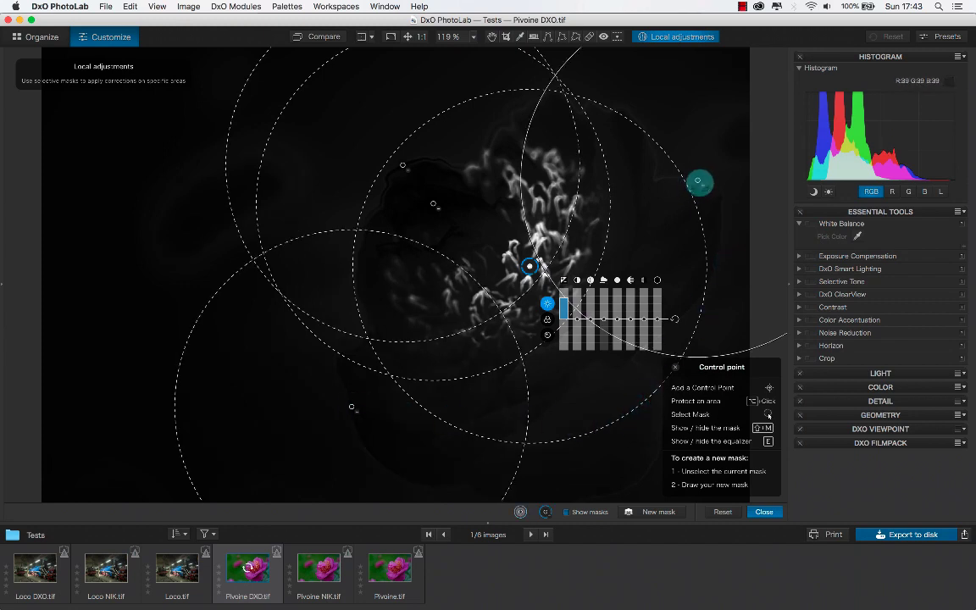
pyautogui.click(697, 180)
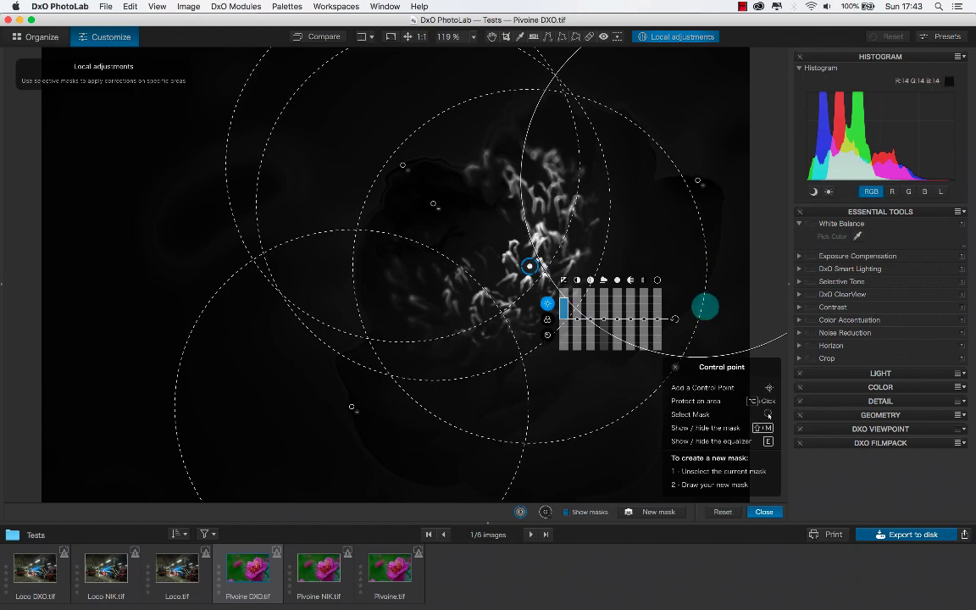
# - Hide the masks and examine the control point's exposure correction on the peony with the protection points in place
pyautogui.click(589, 514)
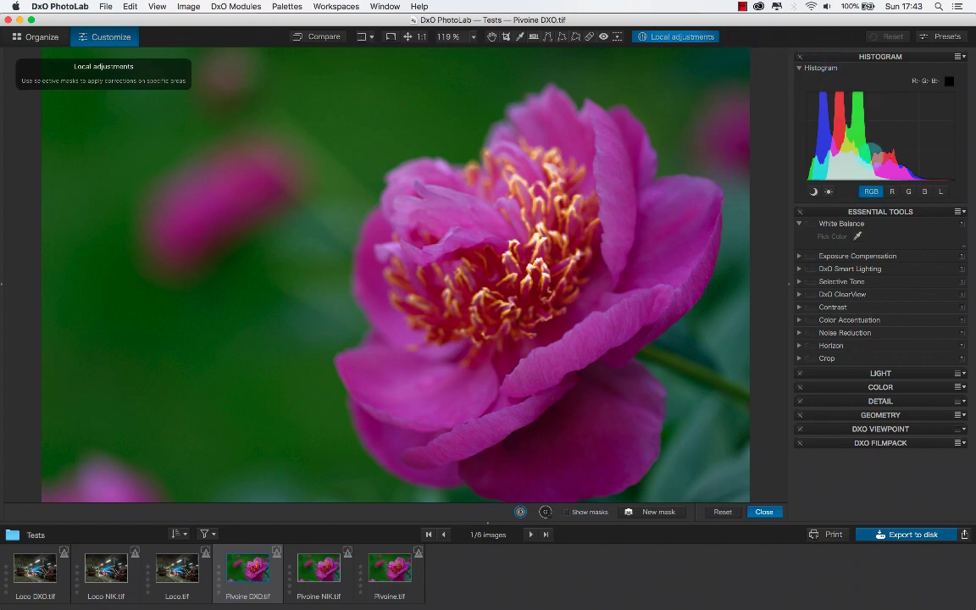
pyautogui.moveTo(676, 161)
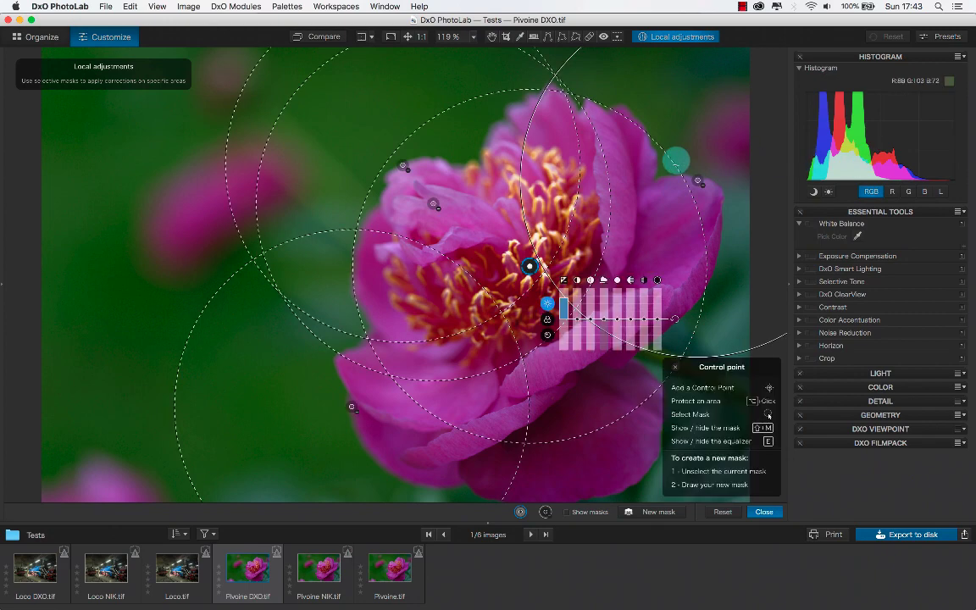
pyautogui.moveTo(564, 310)
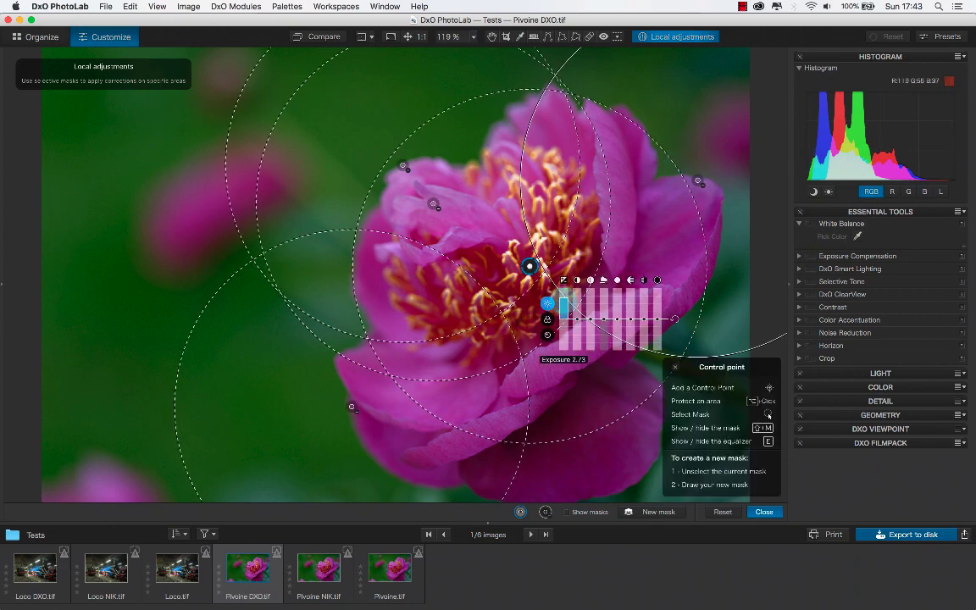
pyautogui.moveTo(564, 302)
pyautogui.mouseDown()
pyautogui.moveTo(564, 284)
pyautogui.moveTo(563, 303)
pyautogui.mouseUp()
# - Switch to Color Efex Pro 4, hide Control Point 1's mask and set the size of Group 1 to 28%
pyautogui.press('super+Tab')
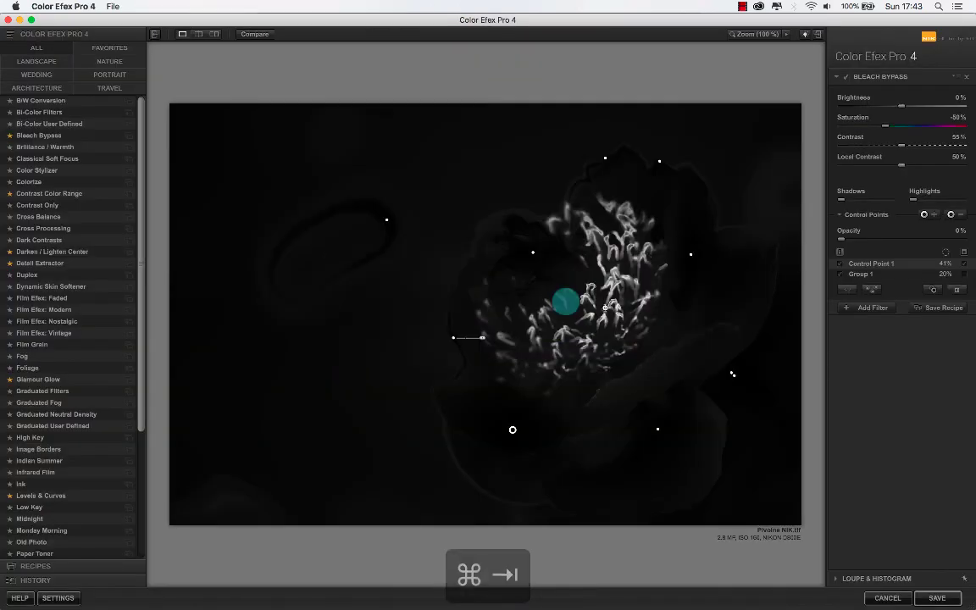
pyautogui.click(964, 263)
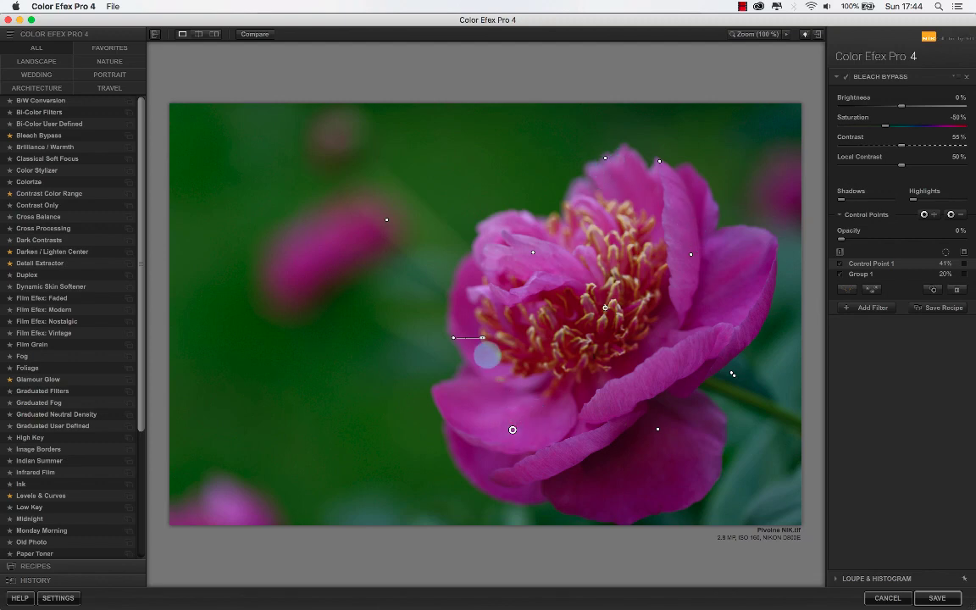
pyautogui.click(533, 252)
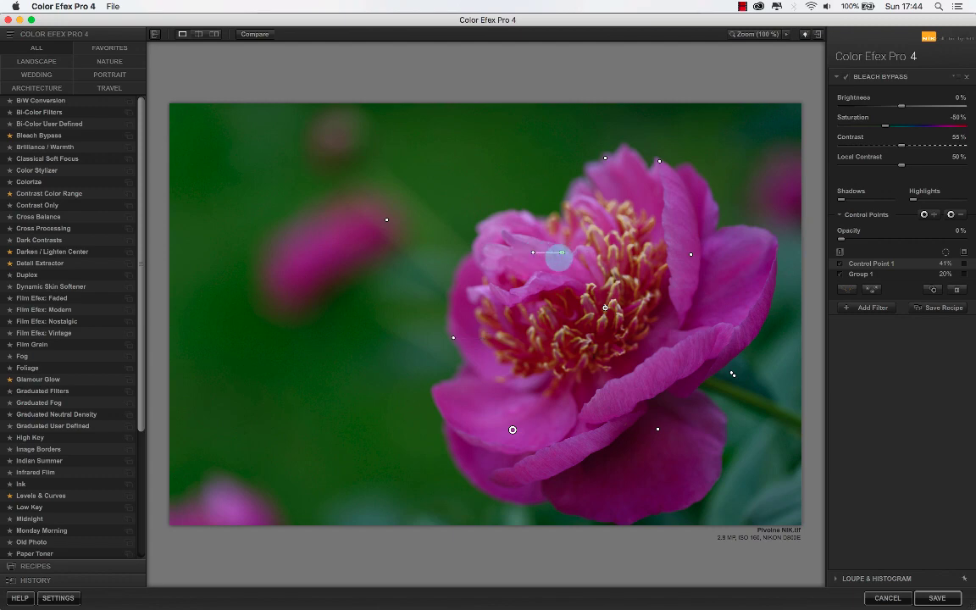
pyautogui.press('Delete')
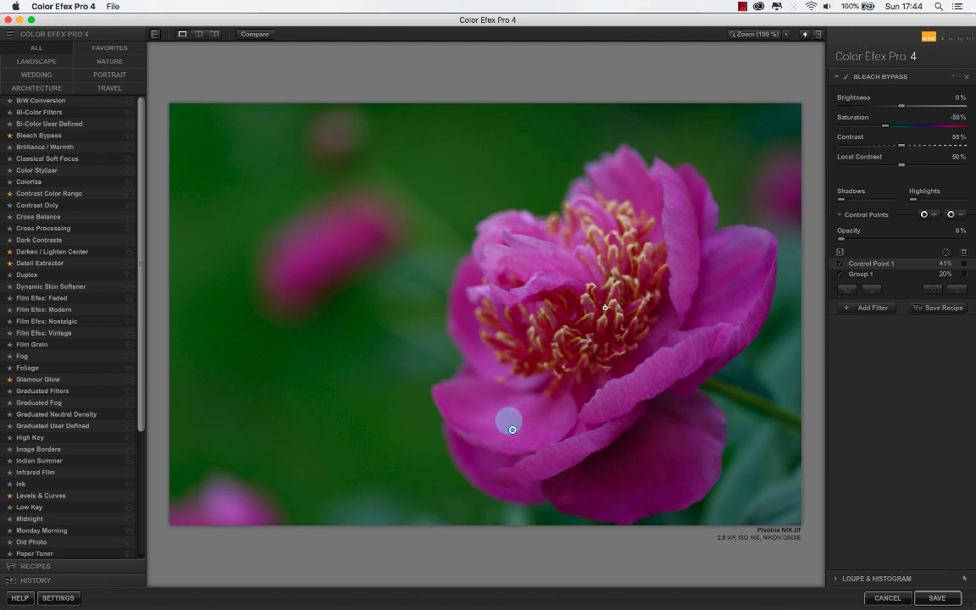
pyautogui.click(512, 429)
pyautogui.moveTo(525, 438); pyautogui.dragTo(549, 427)
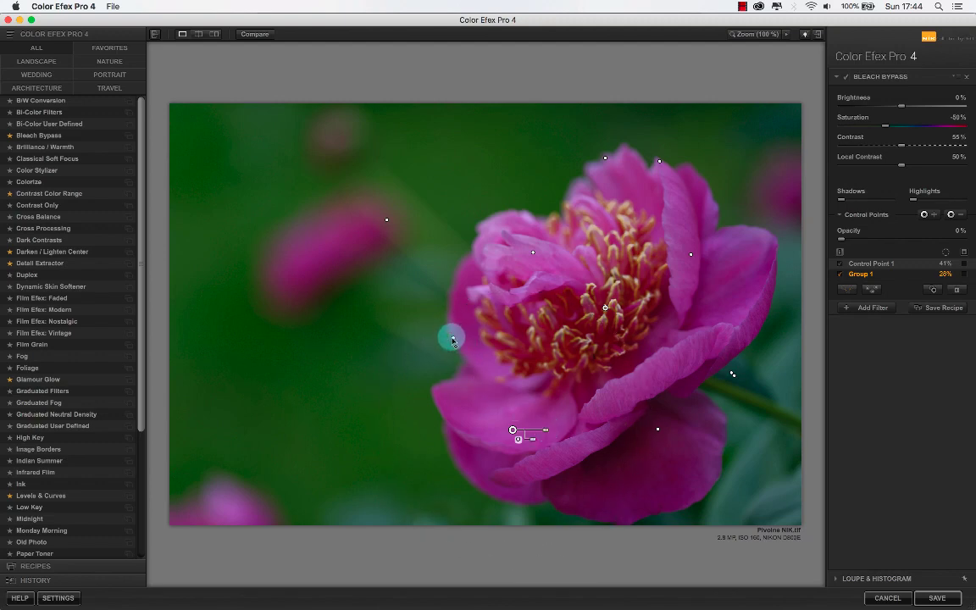
pyautogui.click(453, 338)
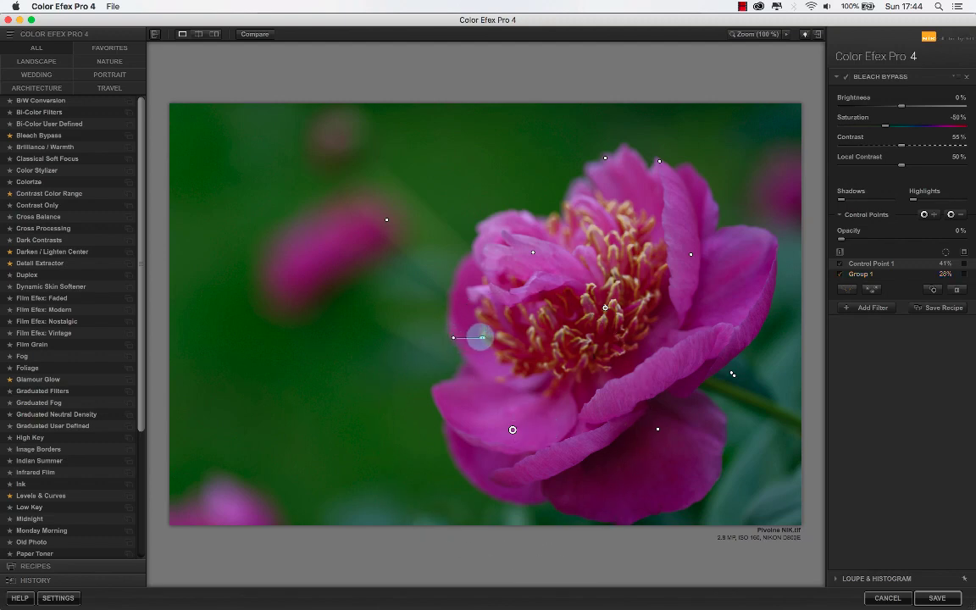
# - Slightly enlarge Group 1's area in Color Efex Pro 4 and compare the peony with the protected control point result in DxO PhotoLab
pyautogui.moveTo(480, 337); pyautogui.dragTo(487, 337)
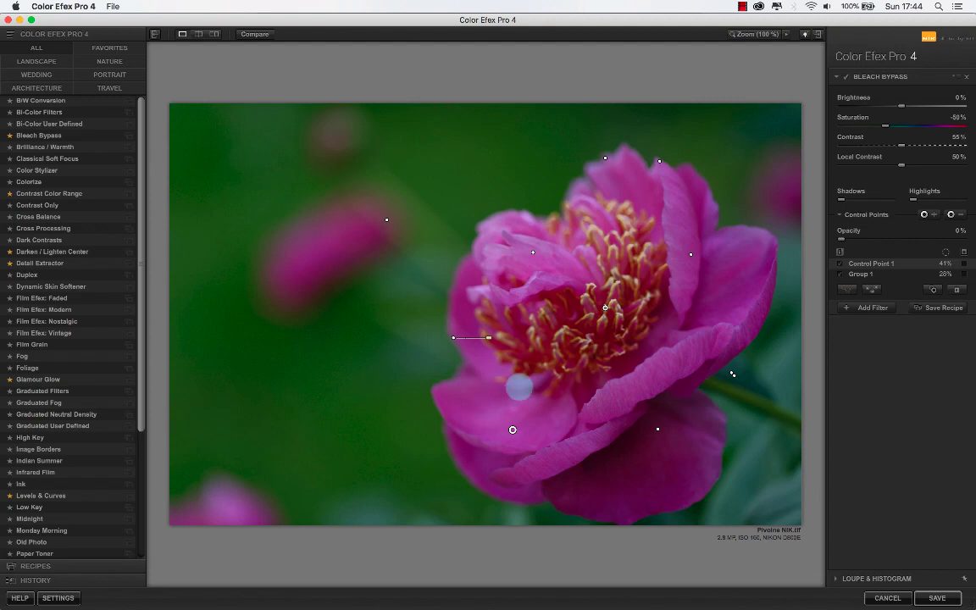
pyautogui.press('super+Tab')
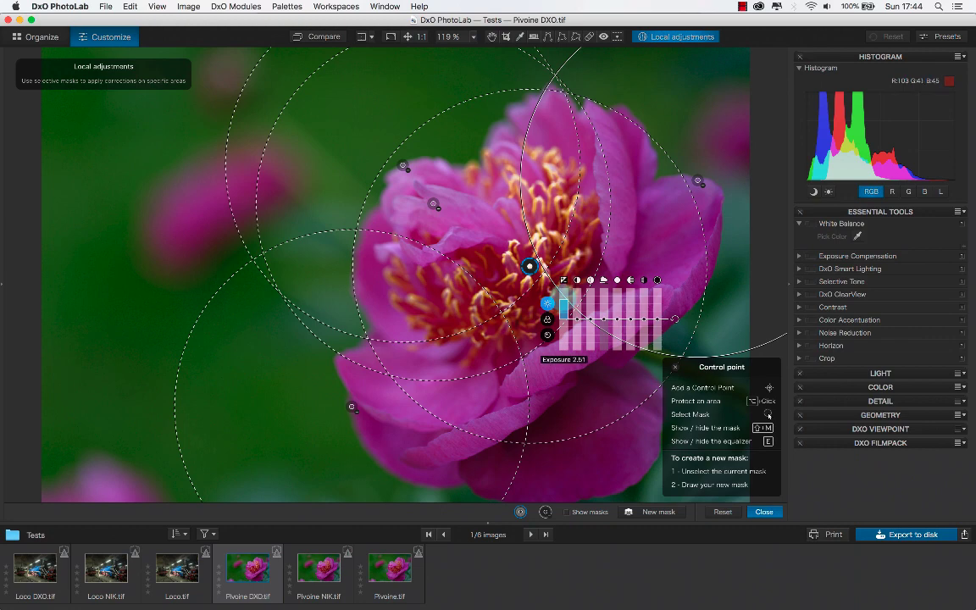
pyautogui.press('super+Tab')
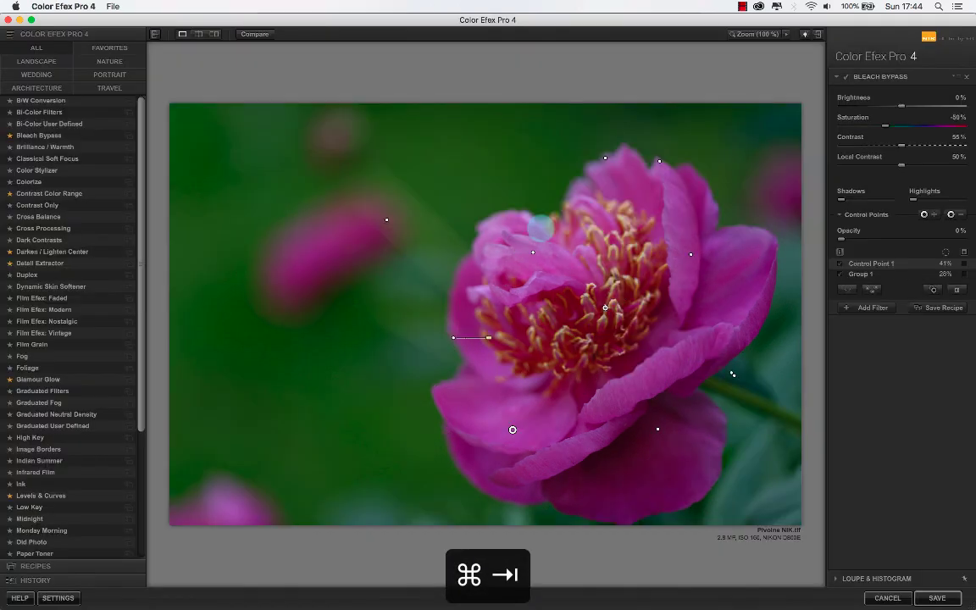
pyautogui.press('super+Tab')
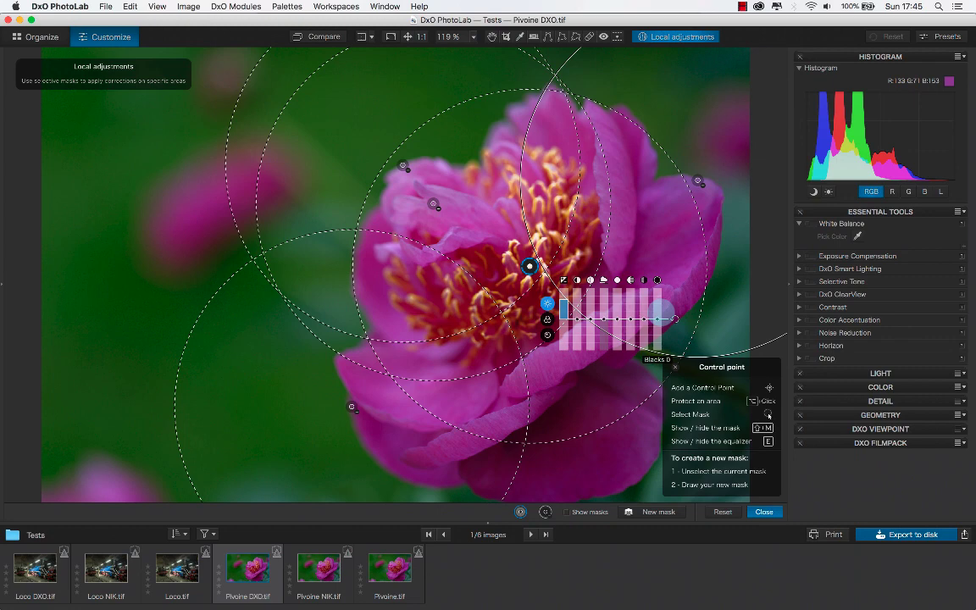
pyautogui.press('super+Tab')
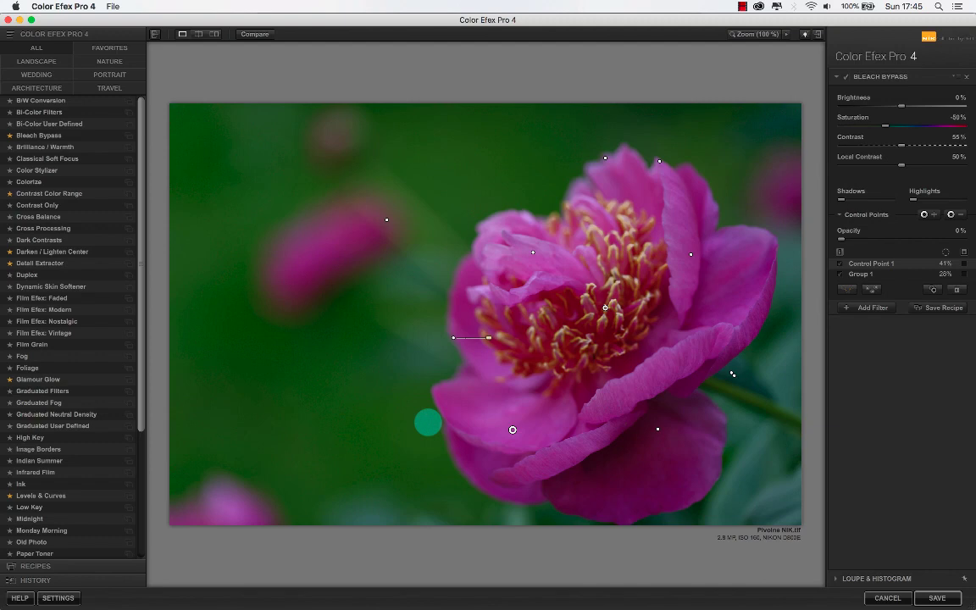
pyautogui.press('super+Tab')
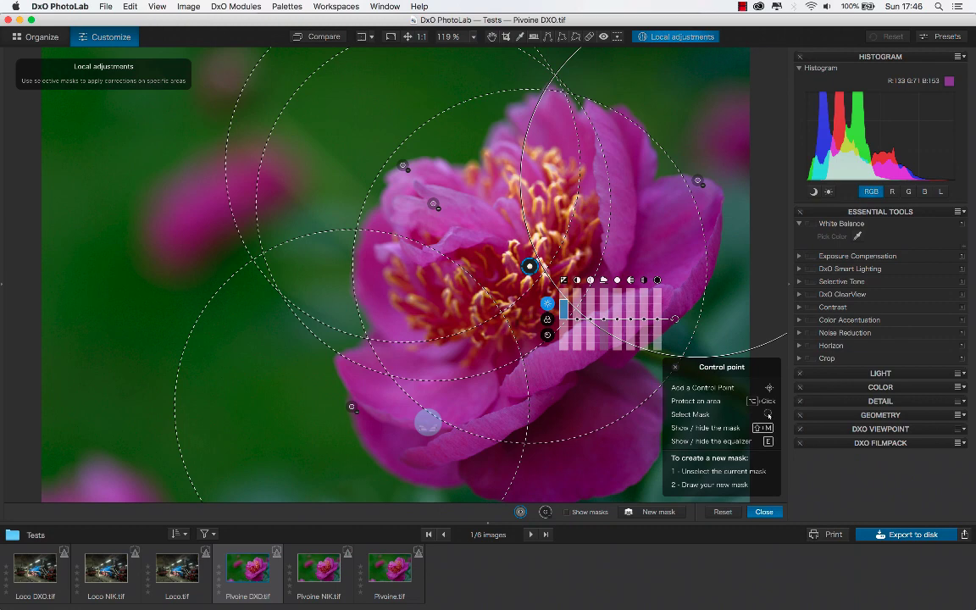
pyautogui.scroll(-1, 428, 422)
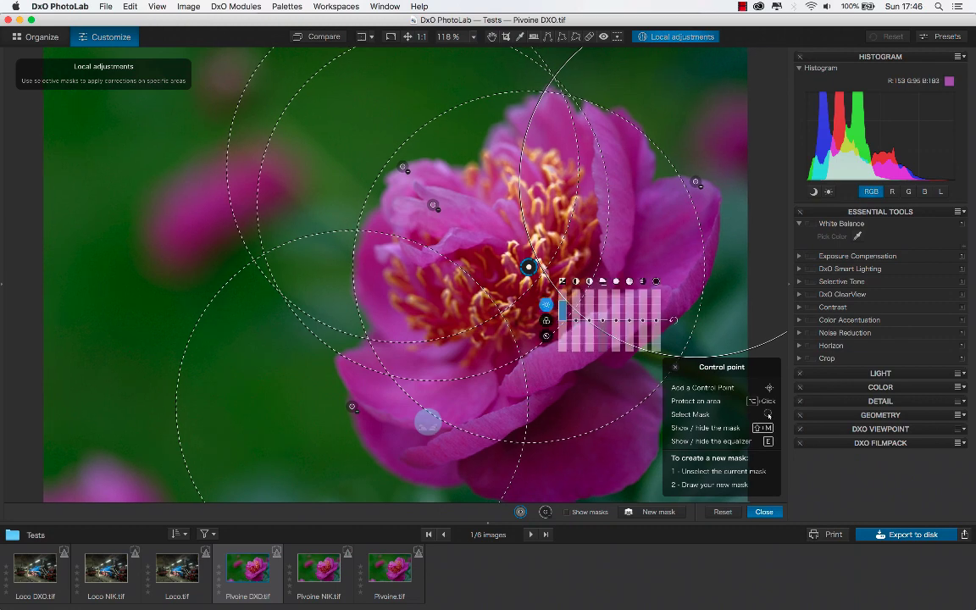
# - Switch to Color Efex Pro 4, add a second Bleach Bypass filter and expand its control point settings
pyautogui.press('super+Tab')
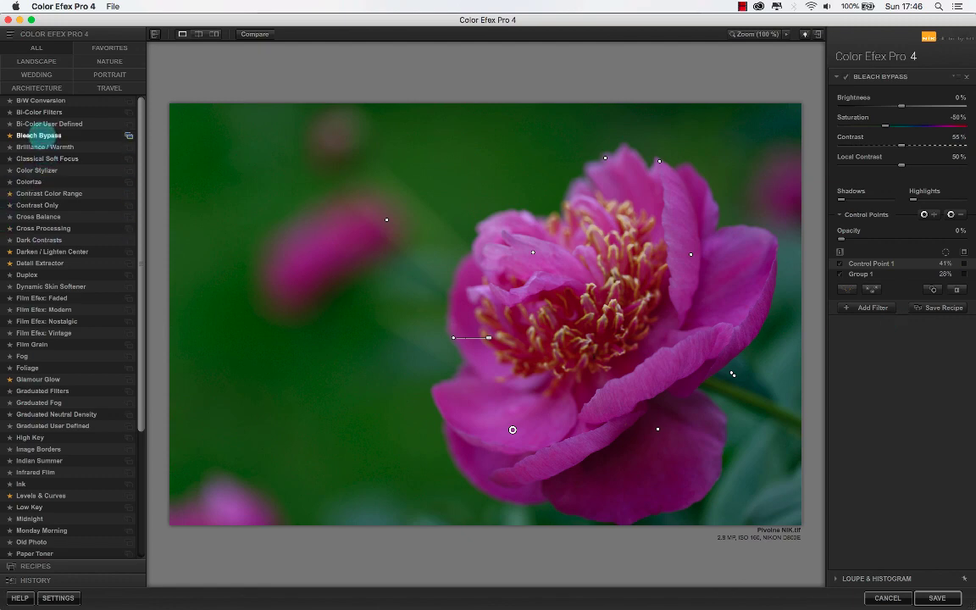
pyautogui.click(39, 134)
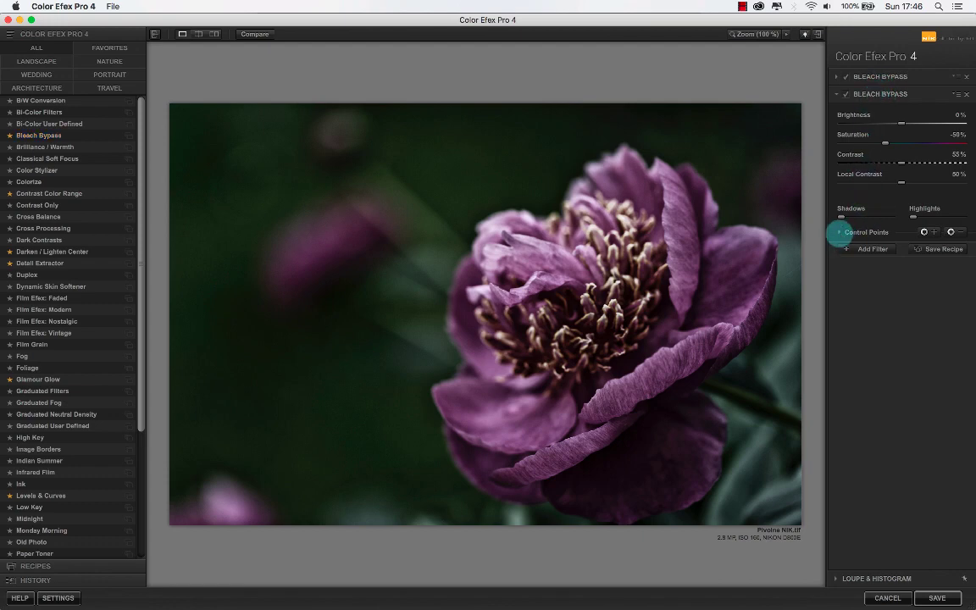
pyautogui.click(840, 232)
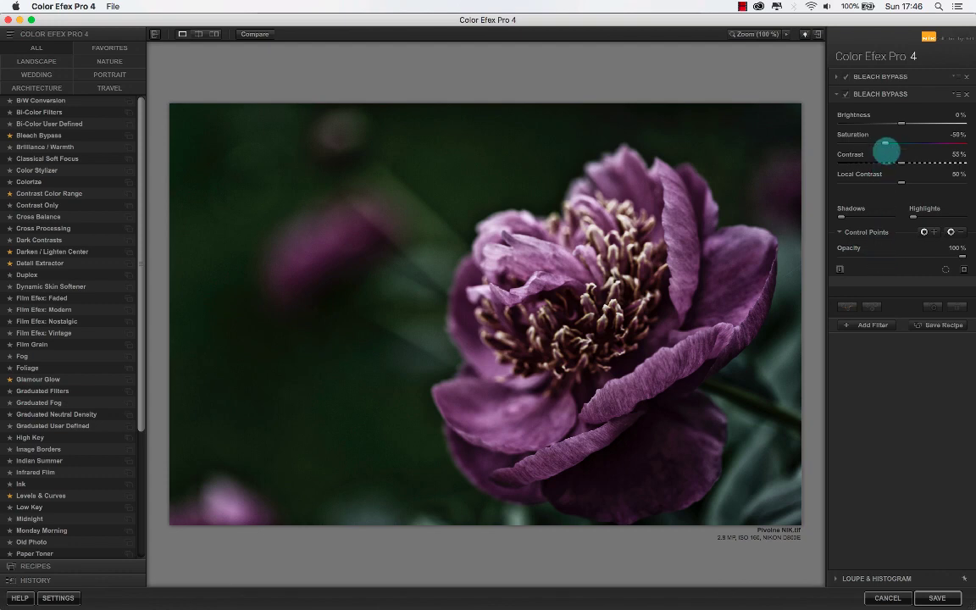
# - Try to copy the first Bleach Bypass filter's control points into the second filter without selecting any points
pyautogui.click(836, 77)
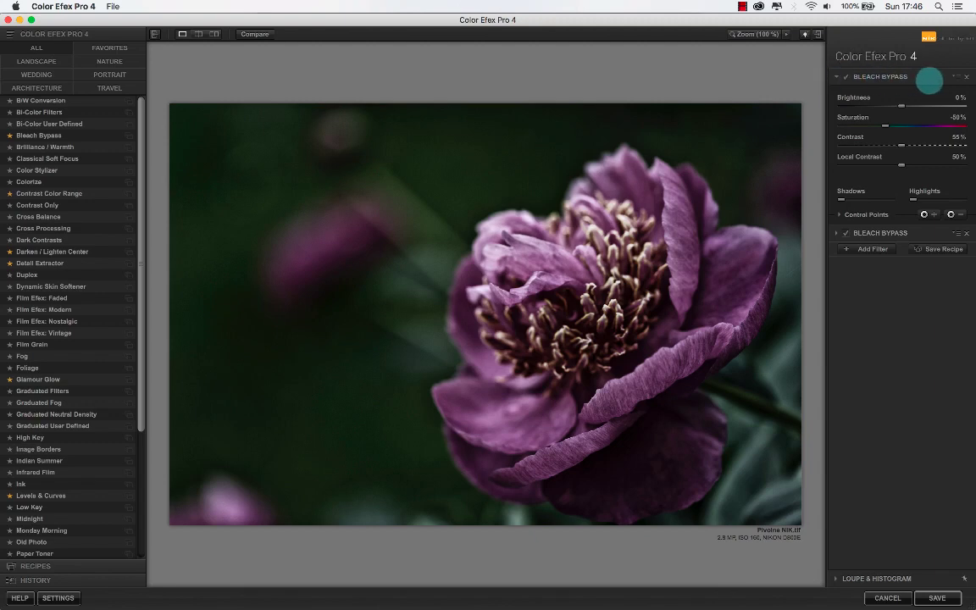
pyautogui.click(955, 77)
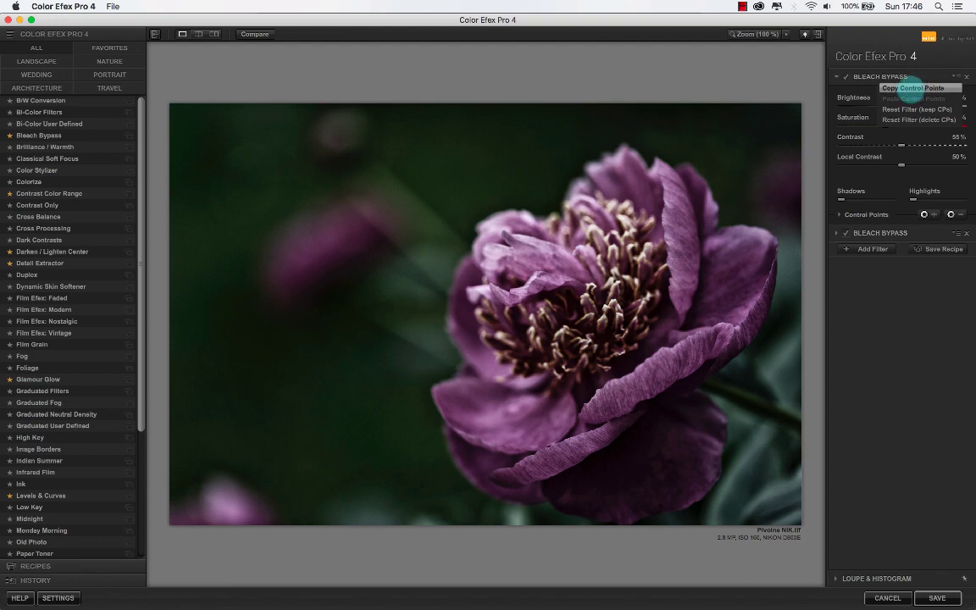
pyautogui.click(912, 88)
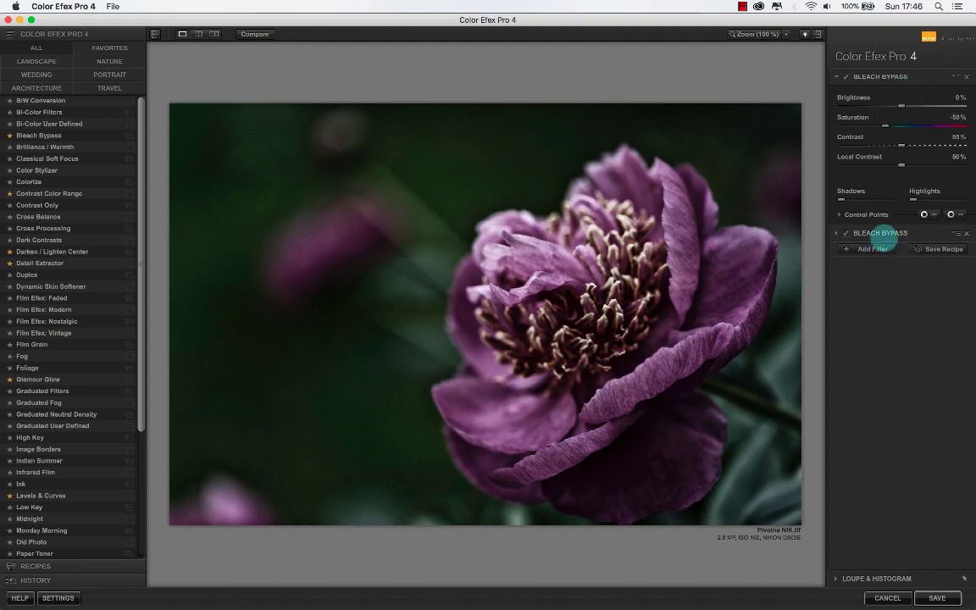
pyautogui.click(879, 233)
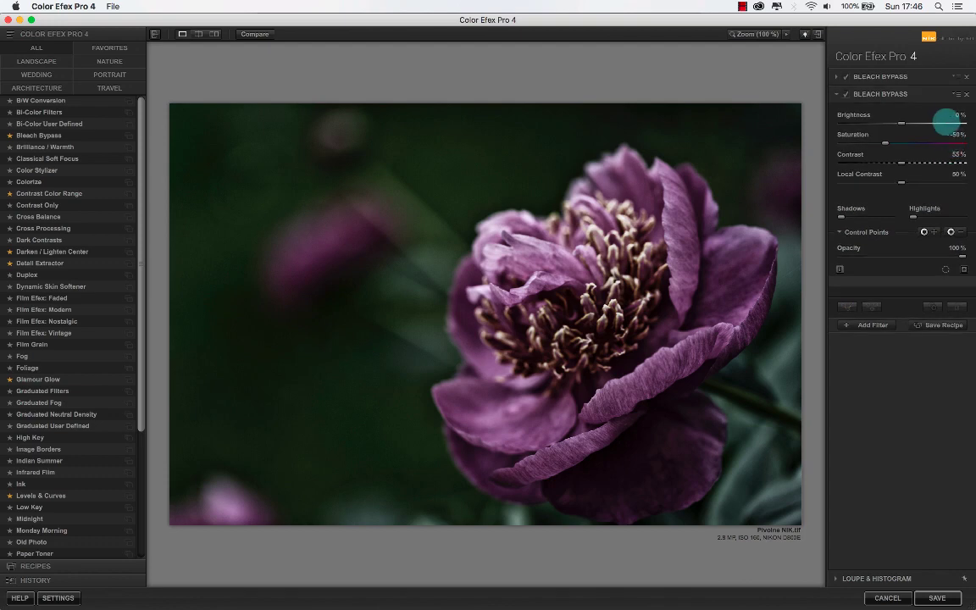
pyautogui.click(957, 94)
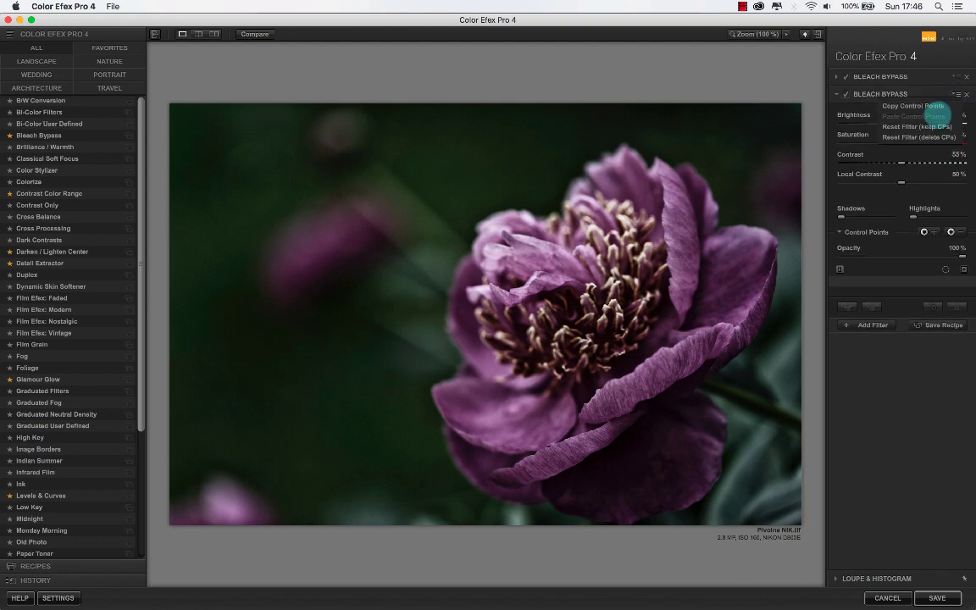
pyautogui.click(896, 79)
# - Select all control points of the first Bleach Bypass filter on the peony and copy them
pyautogui.click(895, 76)
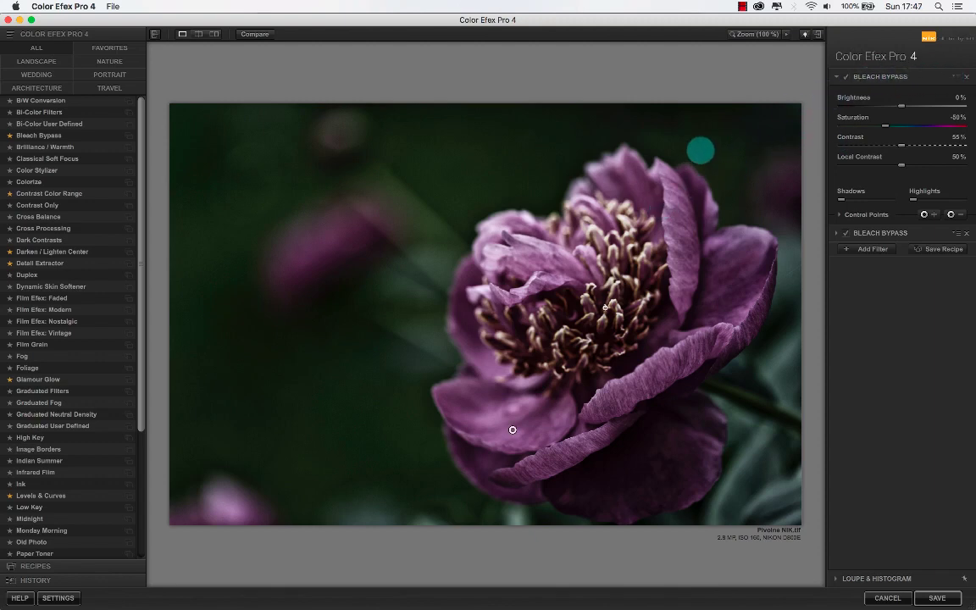
pyautogui.moveTo(348, 135)
pyautogui.mouseDown()
pyautogui.moveTo(599, 350)
pyautogui.moveTo(795, 500)
pyautogui.moveTo(798, 518)
pyautogui.mouseUp()
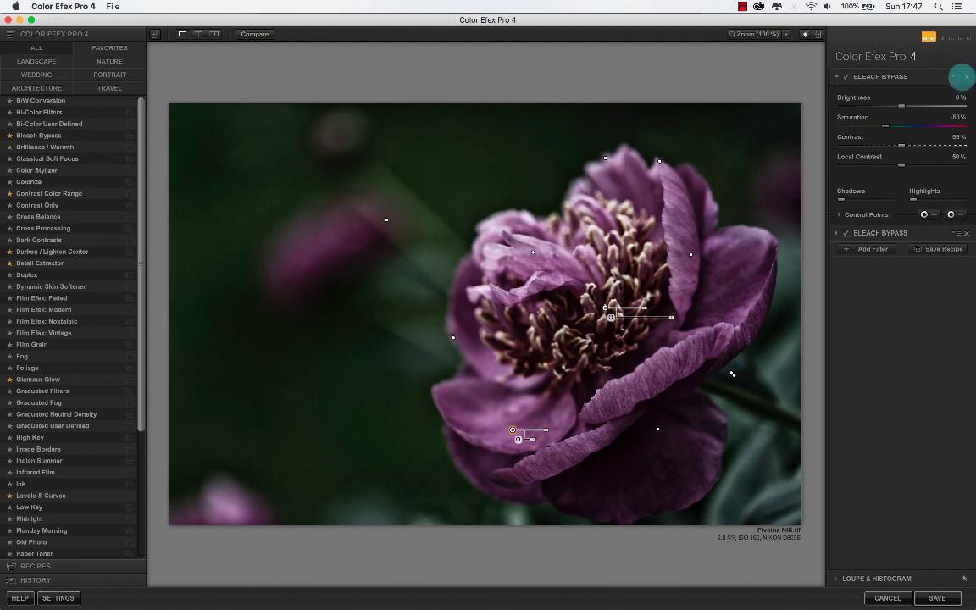
pyautogui.click(955, 77)
pyautogui.click(912, 88)
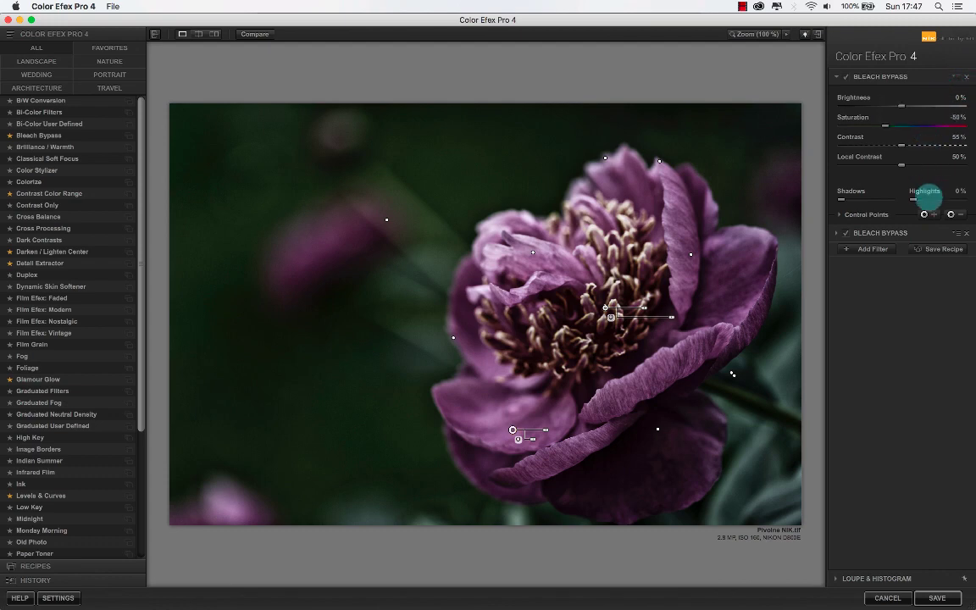
# - Paste the copied control points into the second Bleach Bypass filter
pyautogui.click(898, 233)
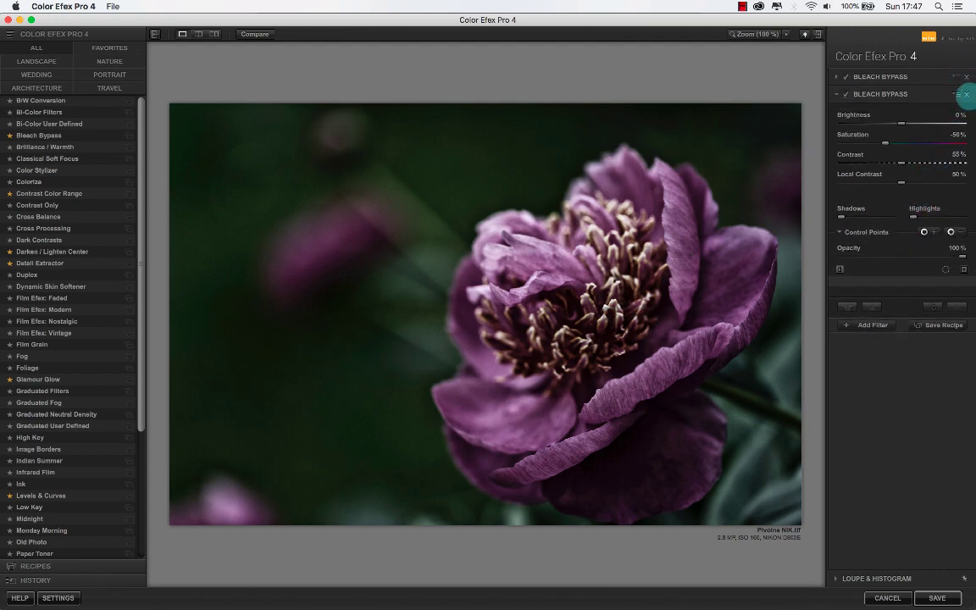
pyautogui.click(955, 93)
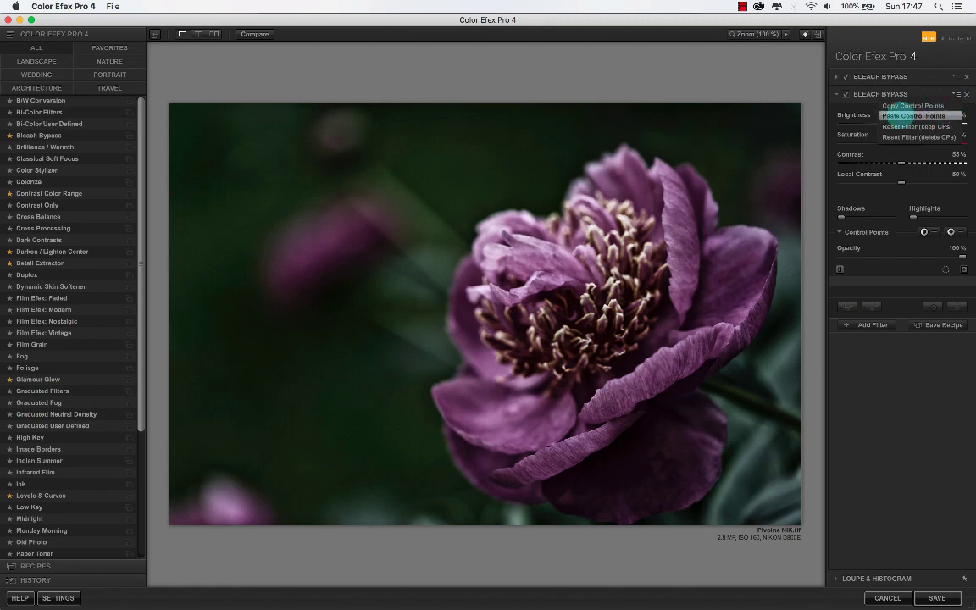
pyautogui.click(891, 115)
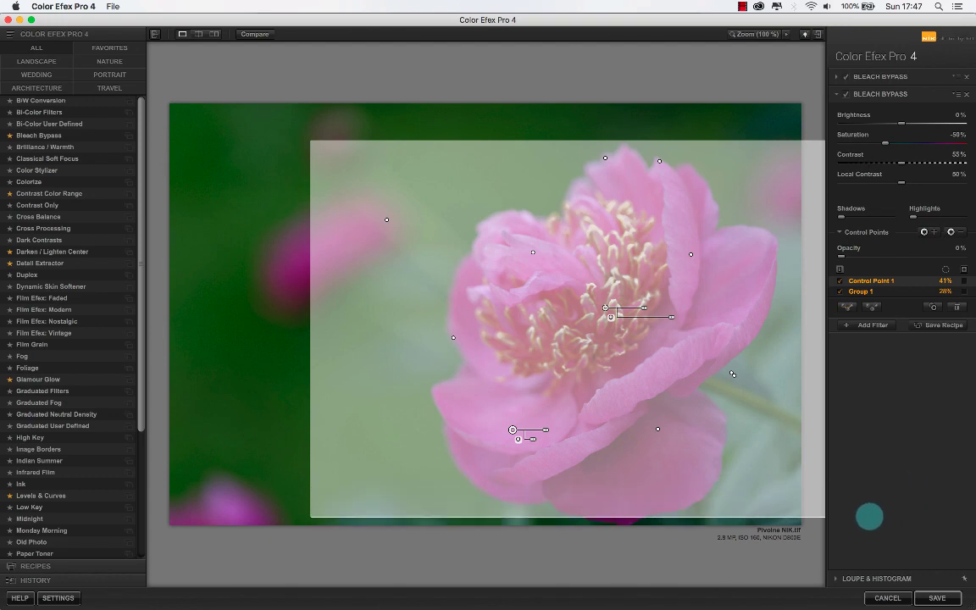
# - Delete all the pasted control points and remove the second Bleach Bypass filter
pyautogui.press('Delete')
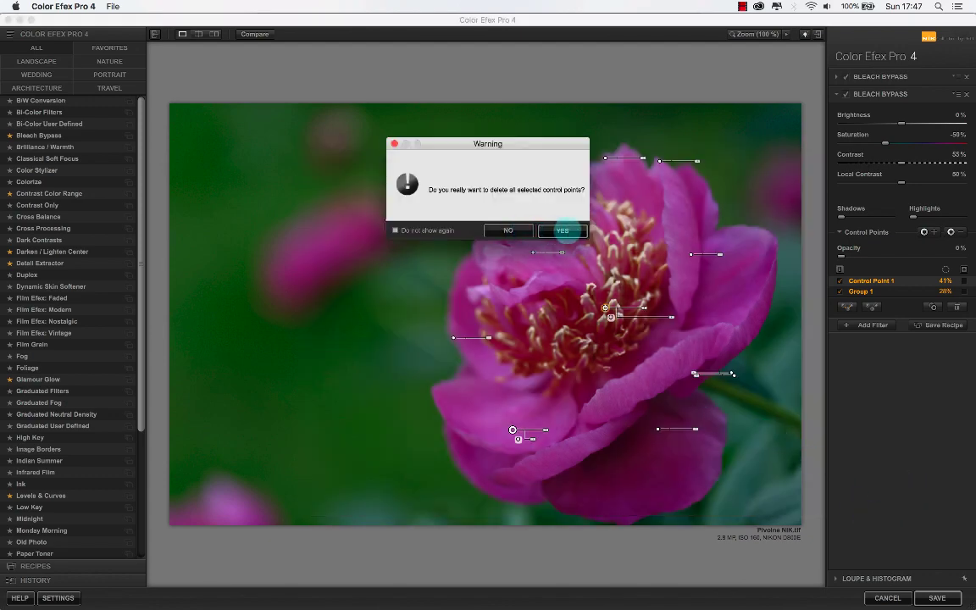
pyautogui.click(562, 231)
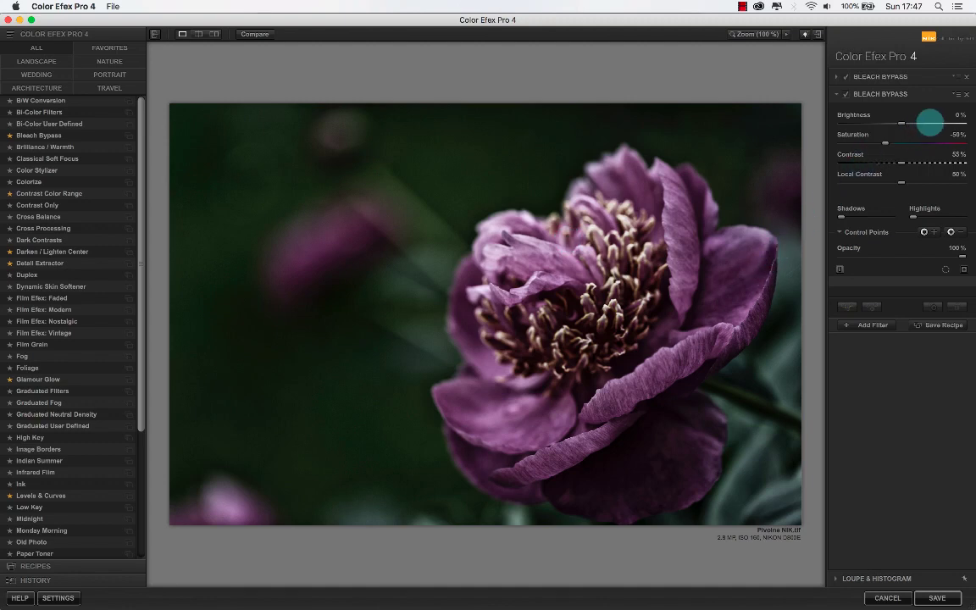
pyautogui.click(966, 94)
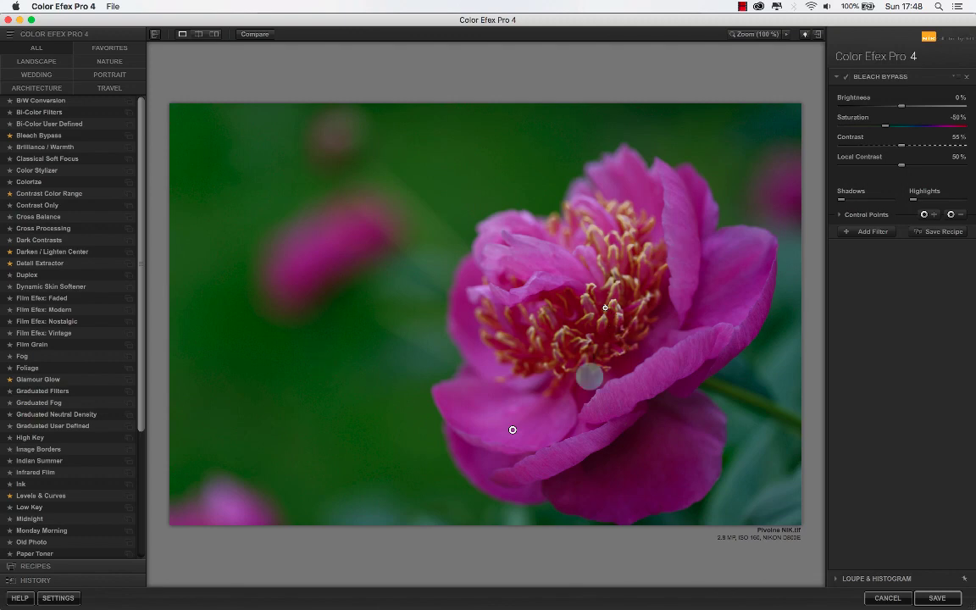
# - Switch to DxO PhotoLab, start a new mask with a control point on the blurred background peony and raise its exposure
pyautogui.press('super+Tab')
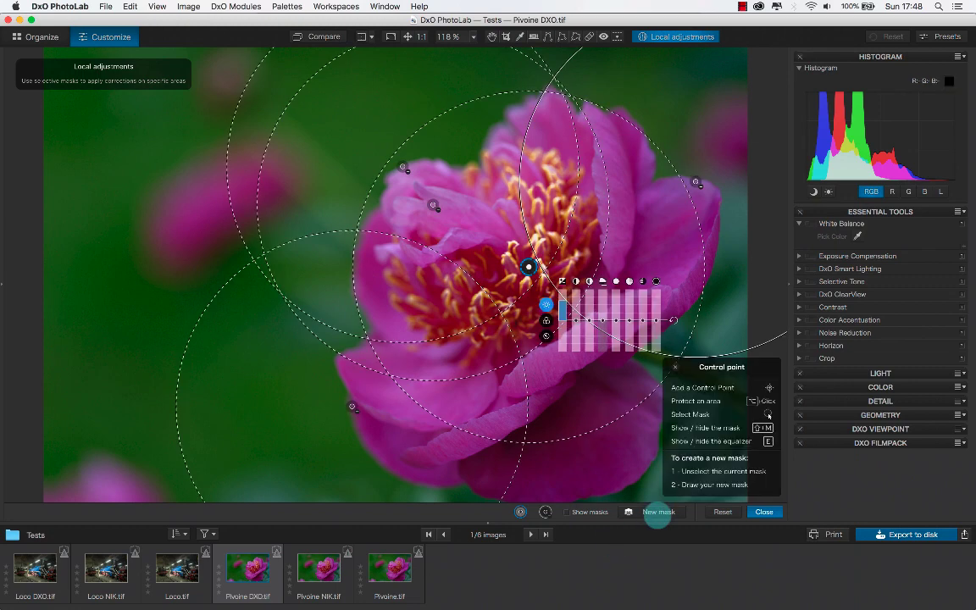
pyautogui.click(658, 511)
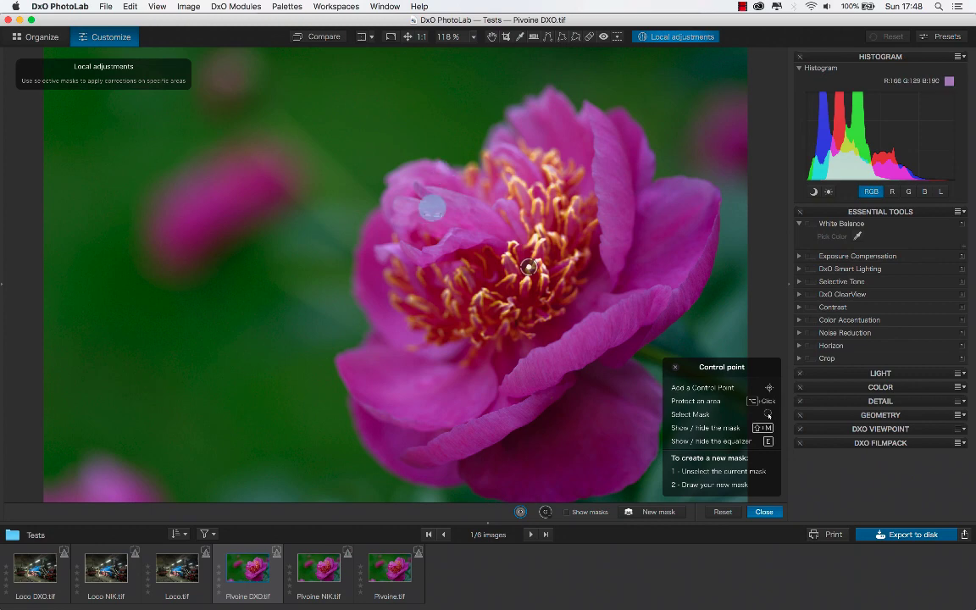
pyautogui.click(226, 205)
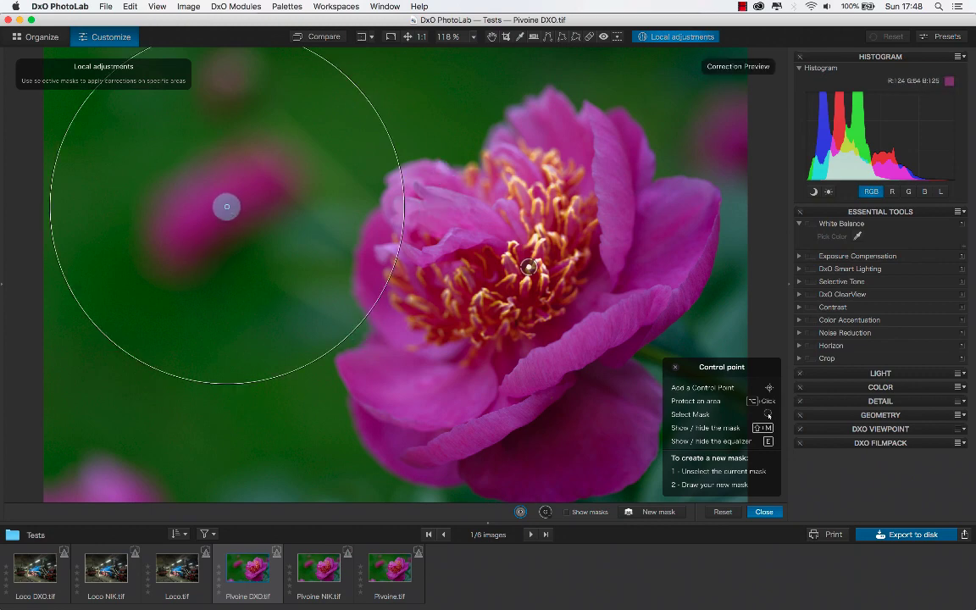
pyautogui.moveTo(260, 259); pyautogui.dragTo(261, 246)
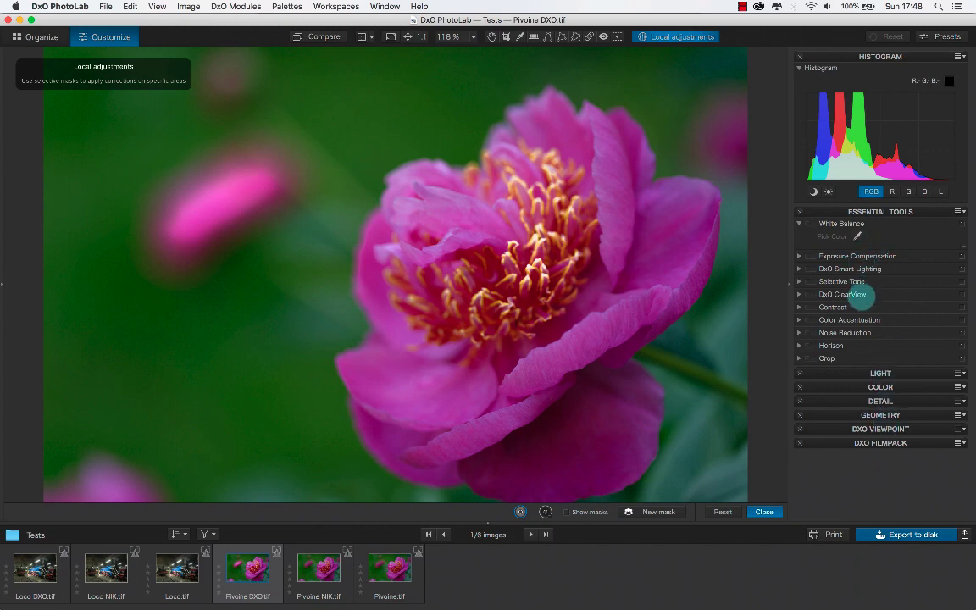
# - Look over the filters in Color Efex Pro 4 and the Exposure Compensation settings back in DxO PhotoLab
pyautogui.press('super+Tab')
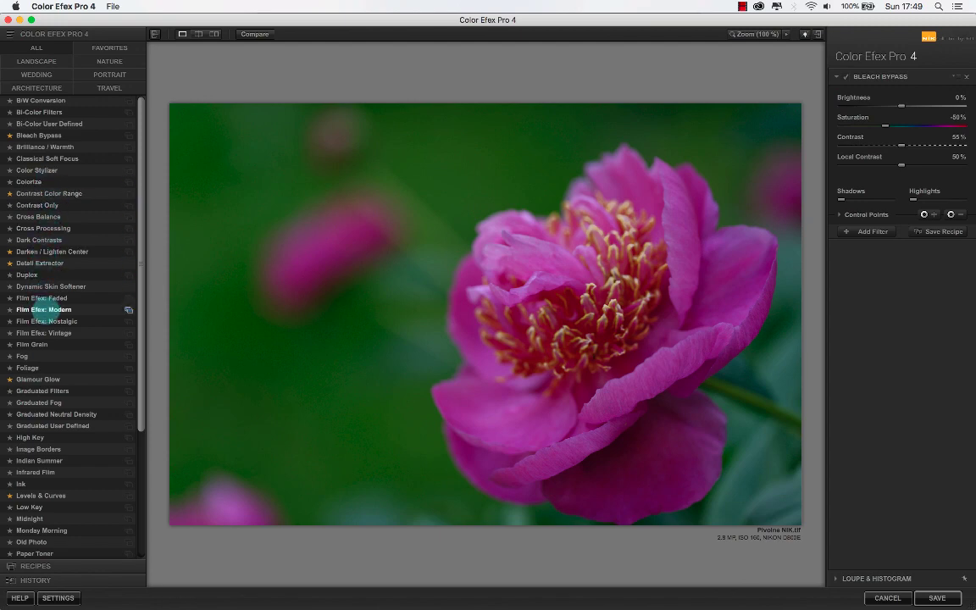
pyautogui.press('super+Tab')
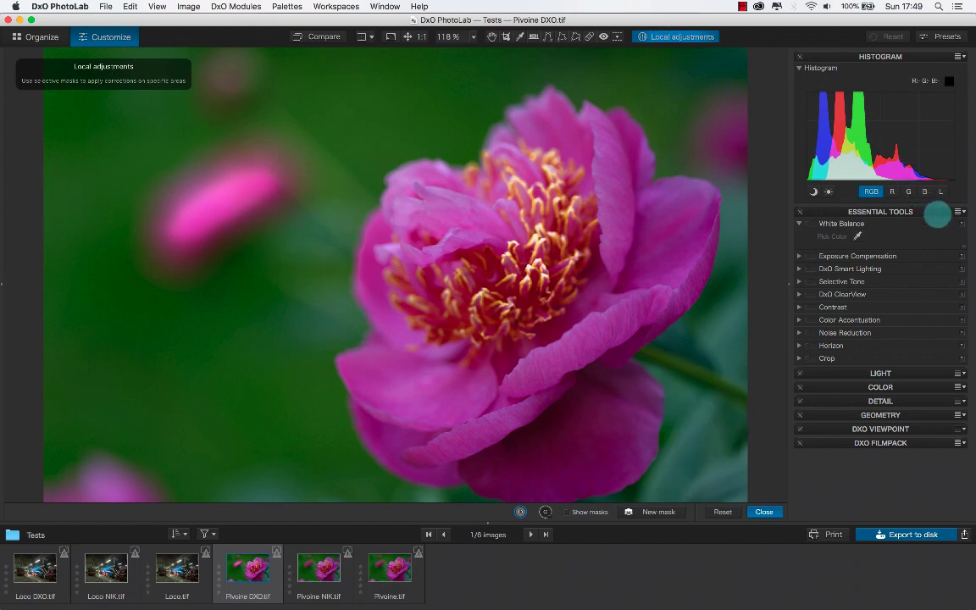
pyautogui.click(798, 256)
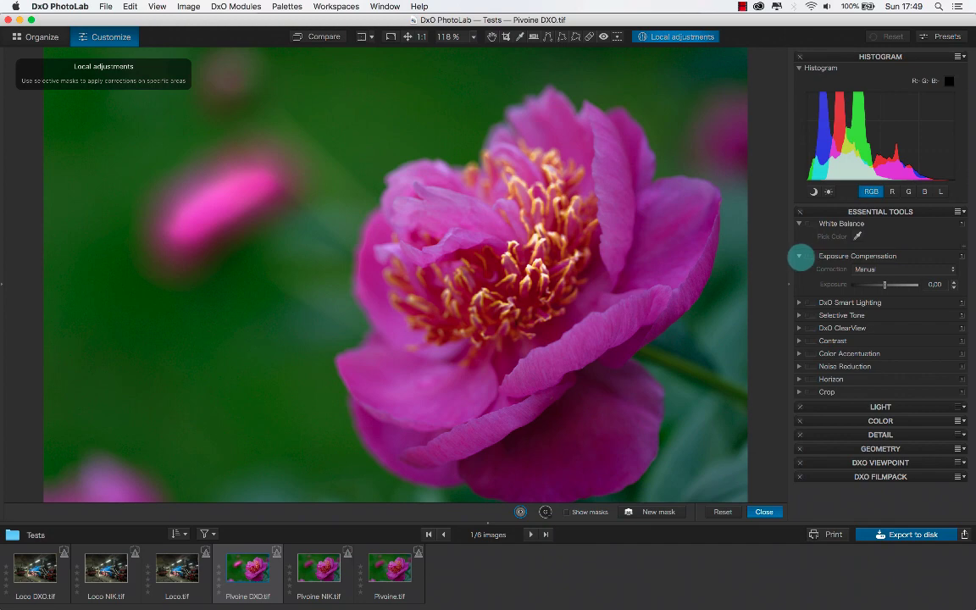
pyautogui.click(797, 256)
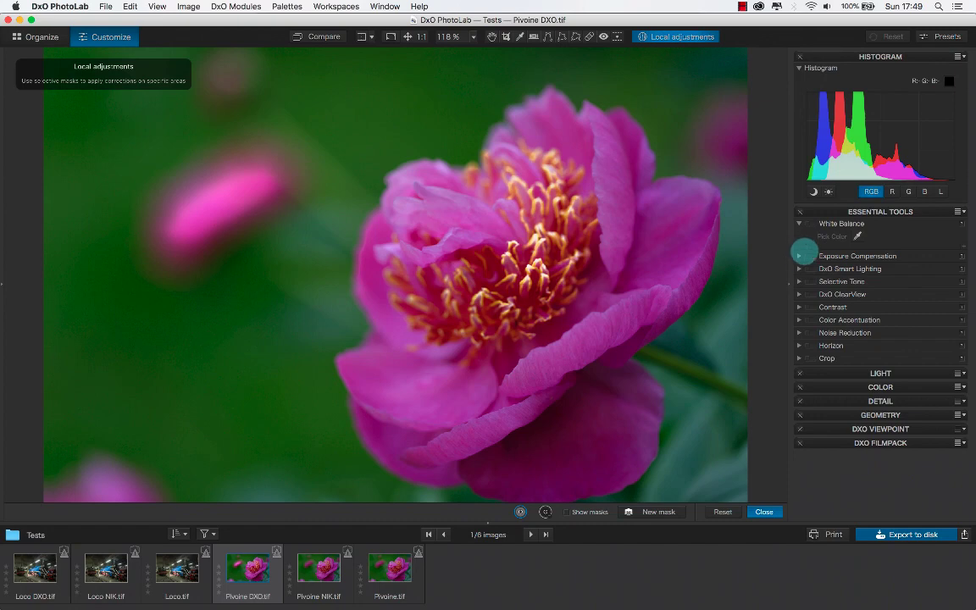
# - Reselect the control point on the peony's stamens and add a protection point on the top petals
pyautogui.moveTo(622, 207)
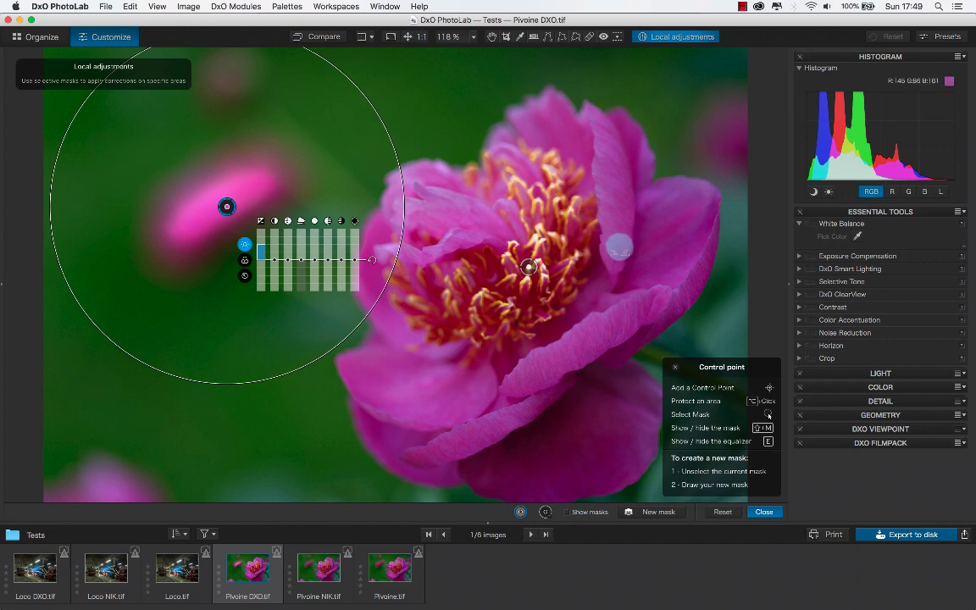
pyautogui.moveTo(524, 263)
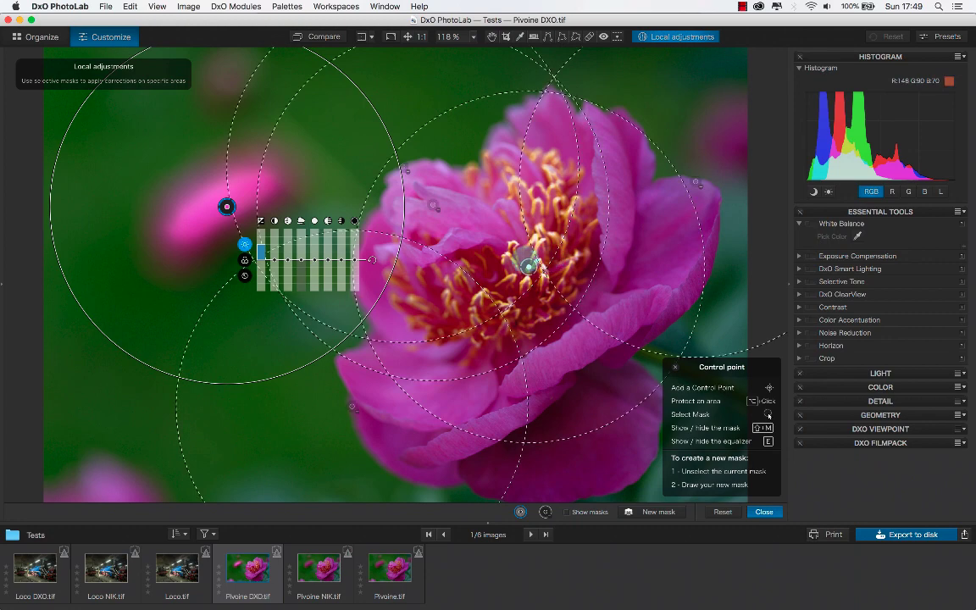
pyautogui.click(528, 268)
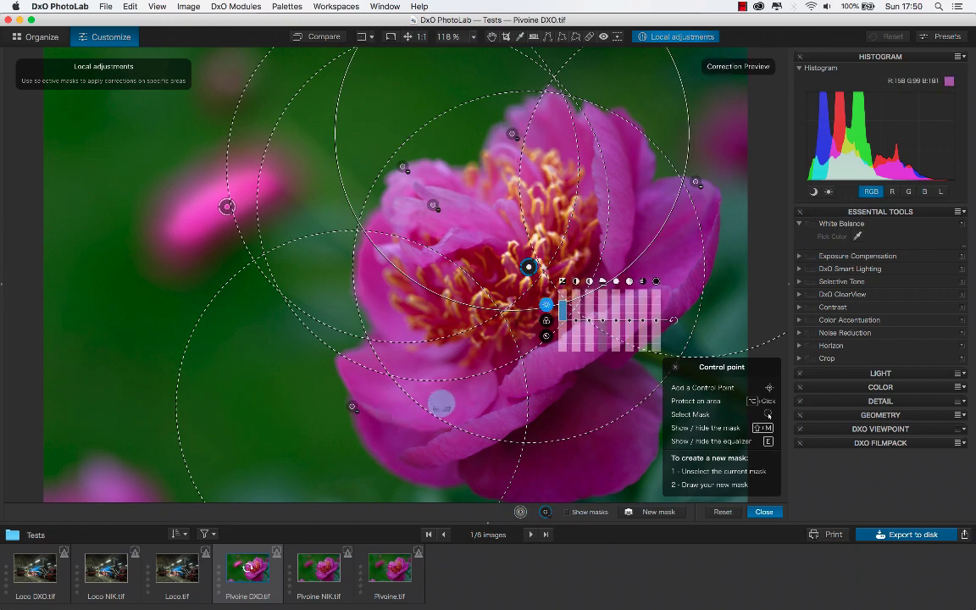
# - Add two protection points on the peony's lower petals and show the local adjustment masks
pyautogui.click(440, 404)
pyautogui.click(597, 449)
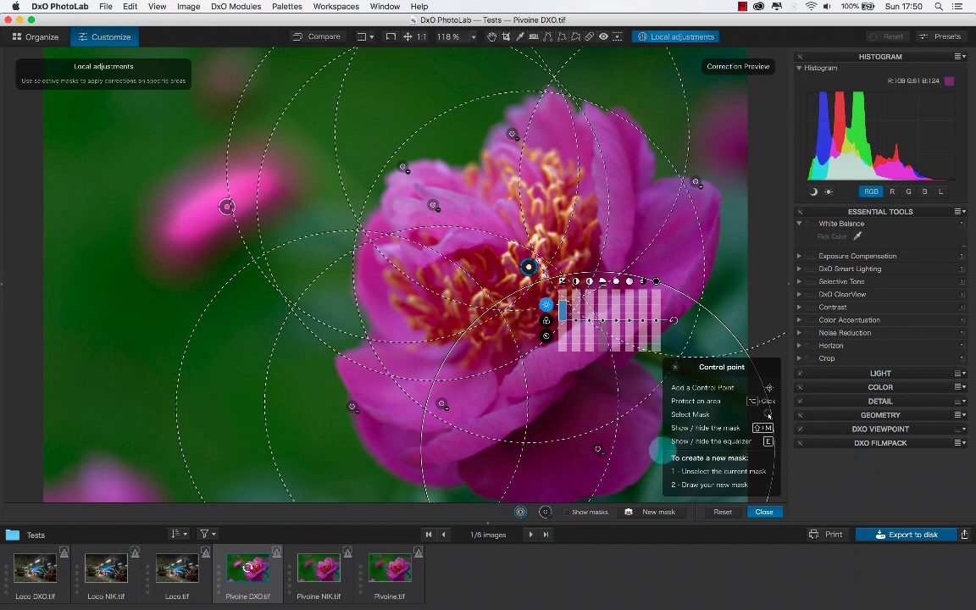
pyautogui.click(596, 513)
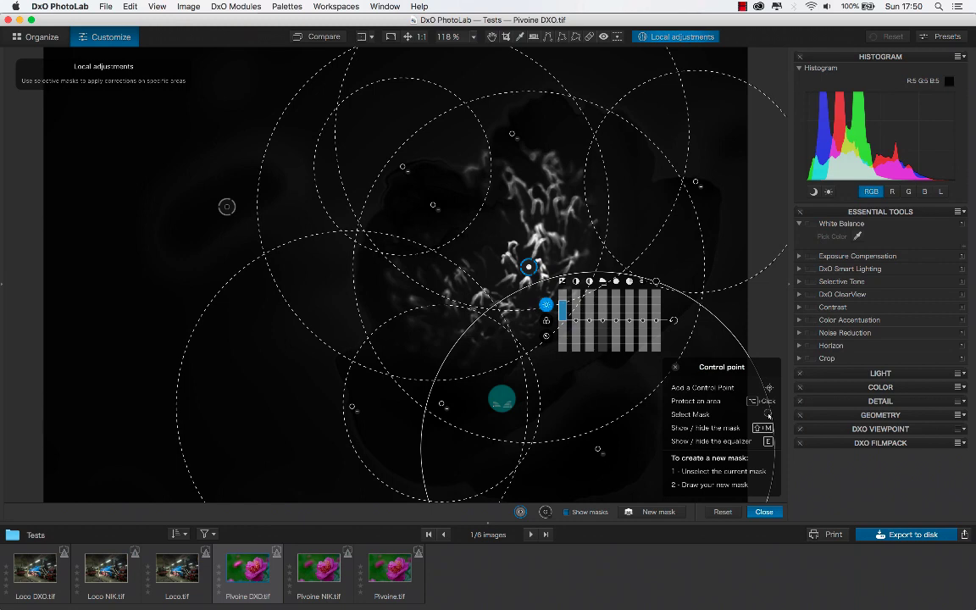
# - Switch to Finder, open Pivoine.tif with Silver Efex Pro 2 and enlarge its window to fill the screen
pyautogui.press('super+Tab')
pyautogui.press('super+Tab')
pyautogui.press('super+Tab')
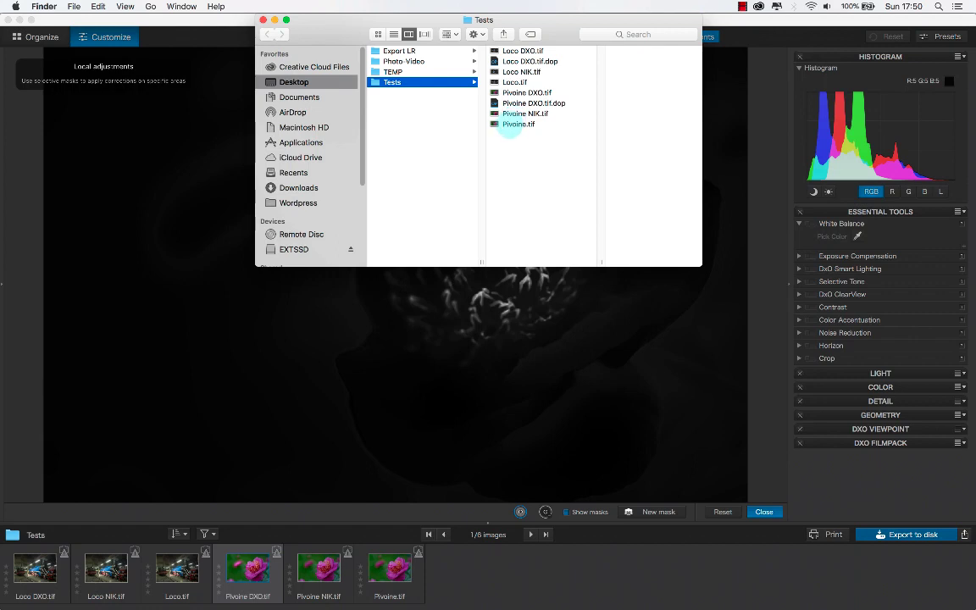
pyautogui.rightClick(519, 123)
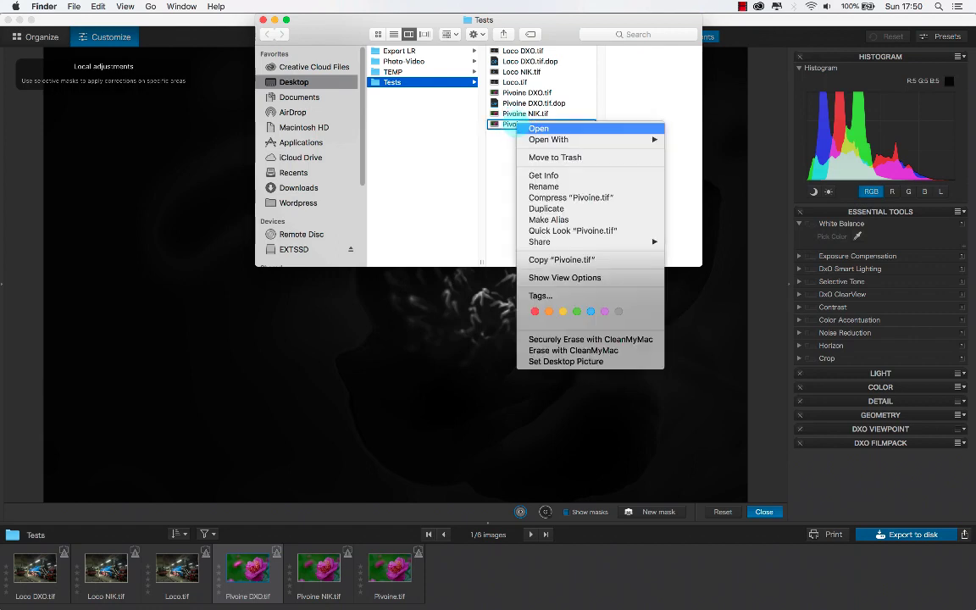
pyautogui.press('Escape')
pyautogui.click(534, 125)
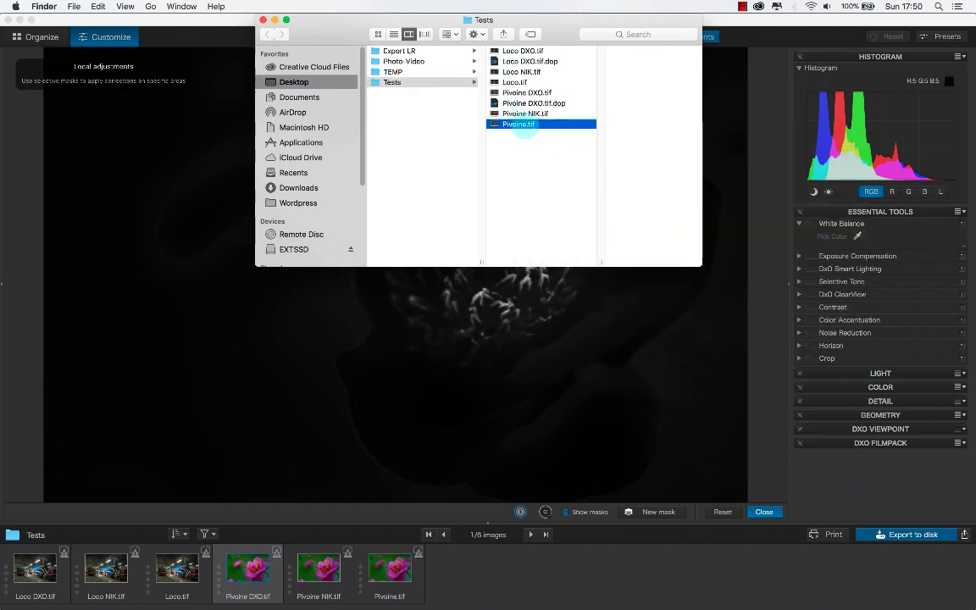
pyautogui.rightClick(525, 126)
pyautogui.moveTo(542, 141)
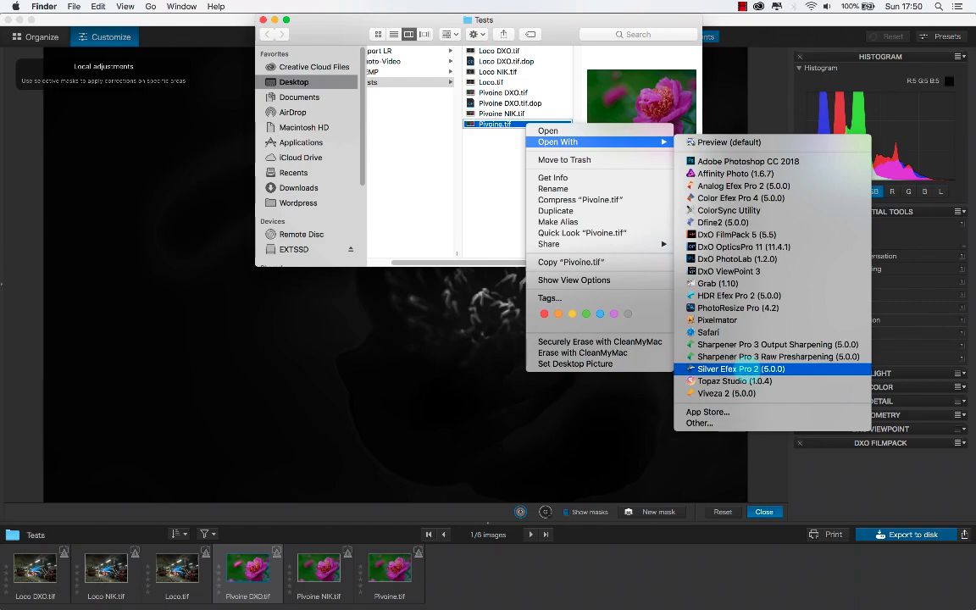
pyautogui.click(740, 369)
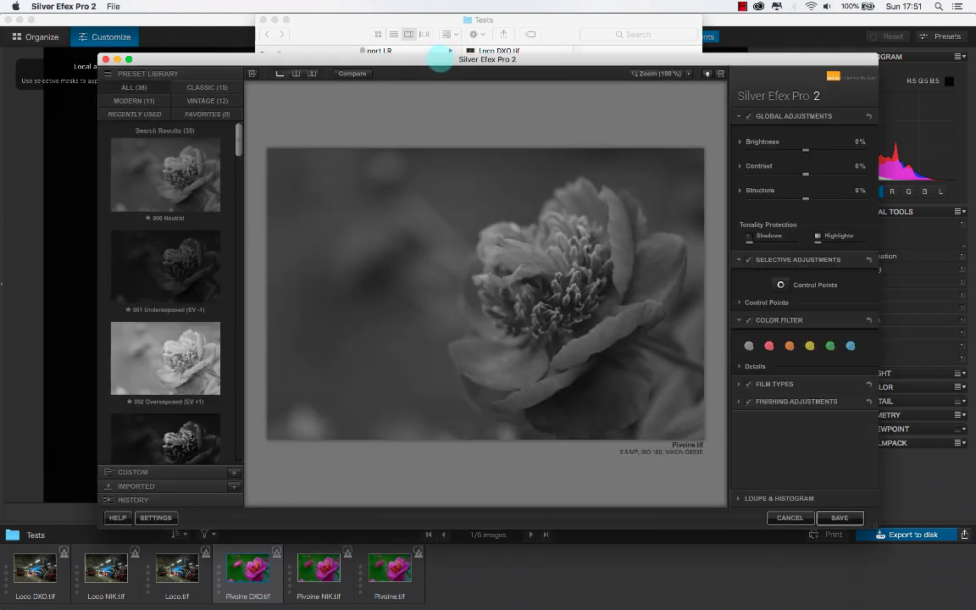
pyautogui.doubleClick(439, 57)
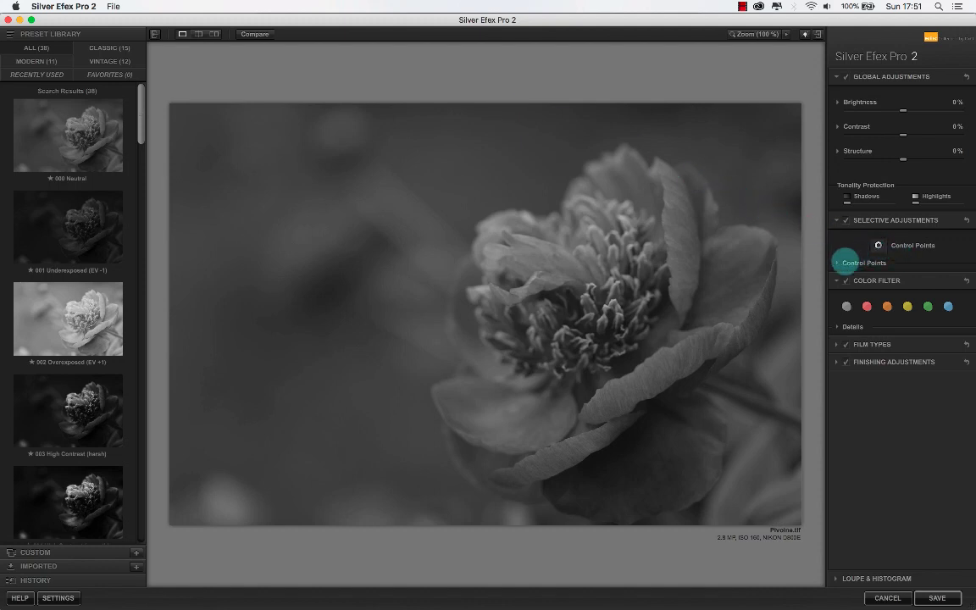
# - Add a control point with a 38% size on the peony's upper inner petals and raise its Selective Colorization
pyautogui.click(837, 262)
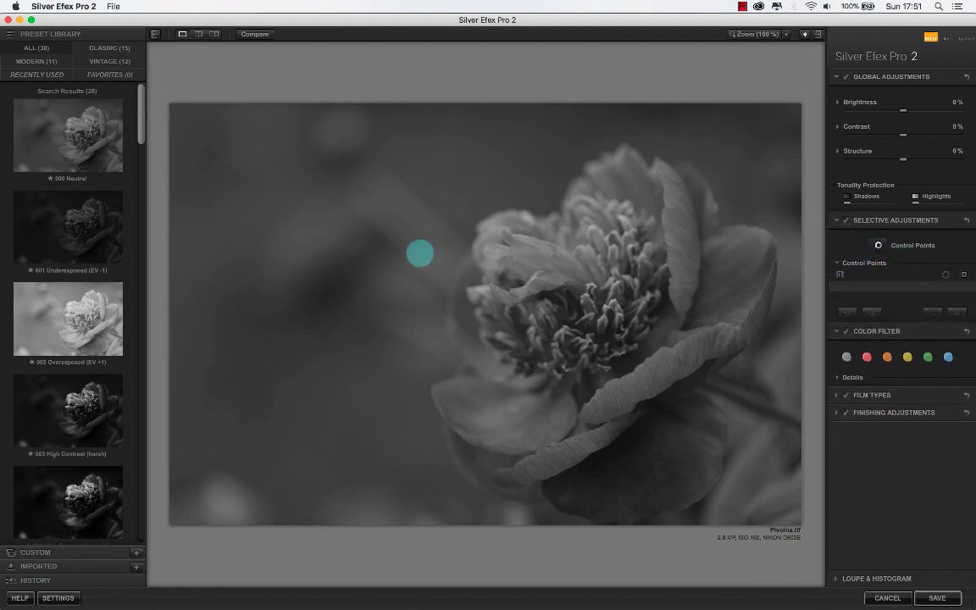
pyautogui.click(878, 245)
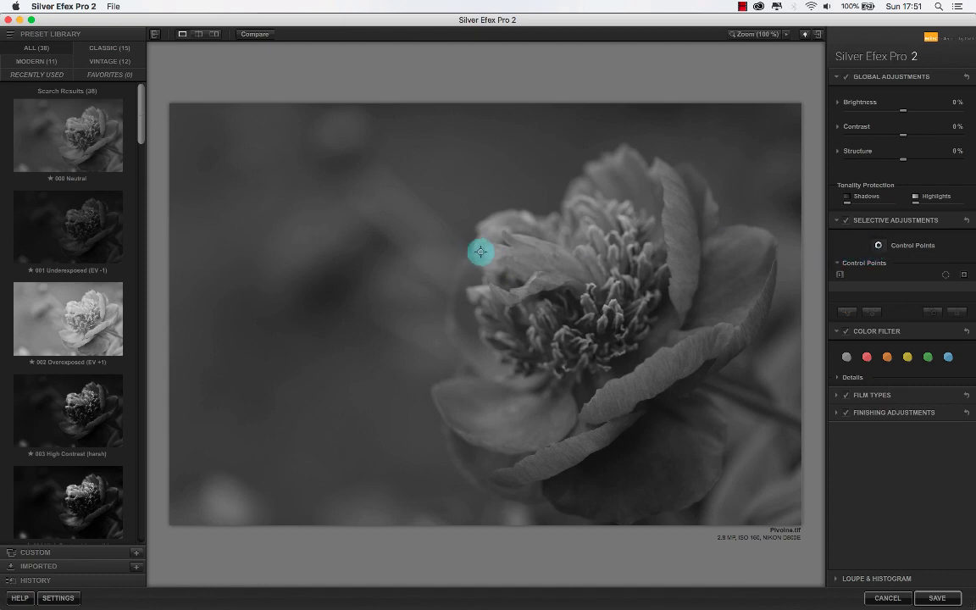
pyautogui.click(528, 256)
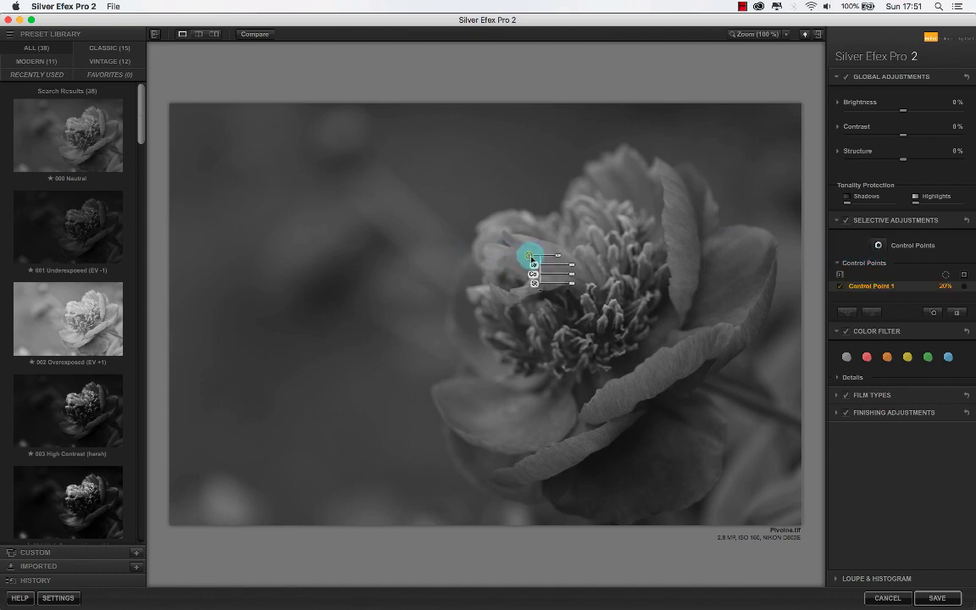
pyautogui.click(535, 291)
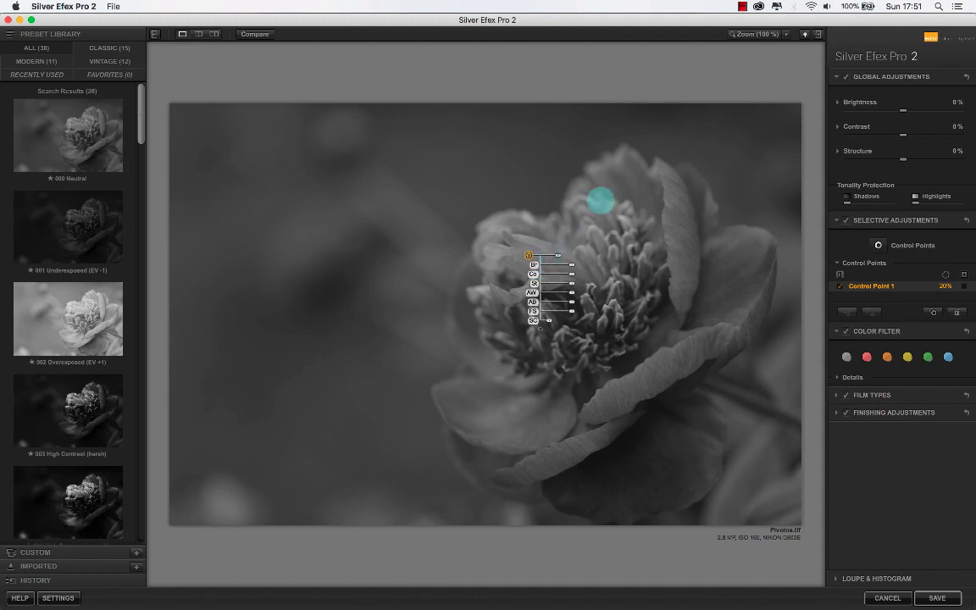
pyautogui.moveTo(557, 255); pyautogui.dragTo(567, 255)
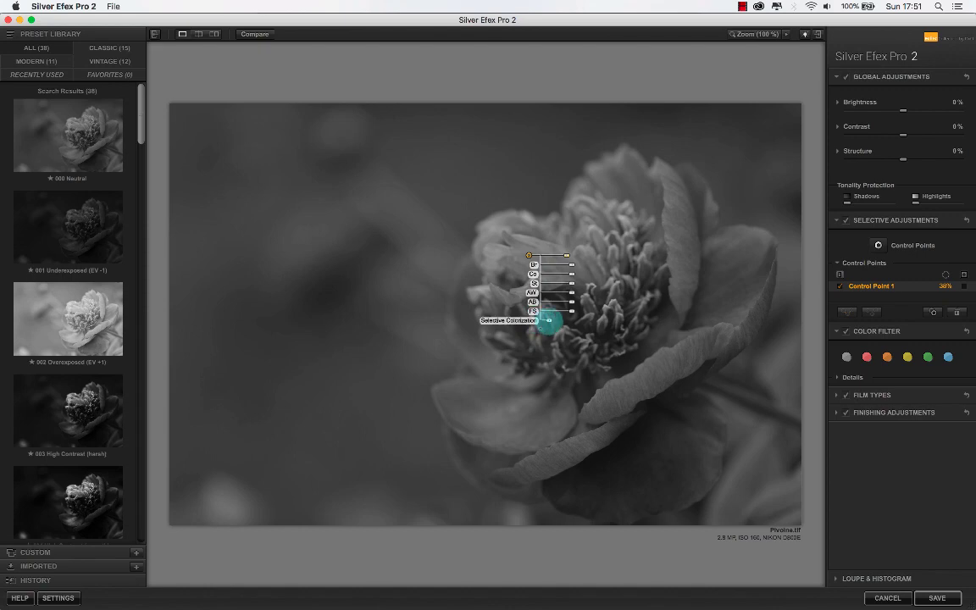
pyautogui.moveTo(548, 321)
pyautogui.mouseDown()
pyautogui.moveTo(594, 320)
pyautogui.moveTo(550, 320)
pyautogui.moveTo(559, 320)
pyautogui.moveTo(555, 306)
pyautogui.mouseUp()
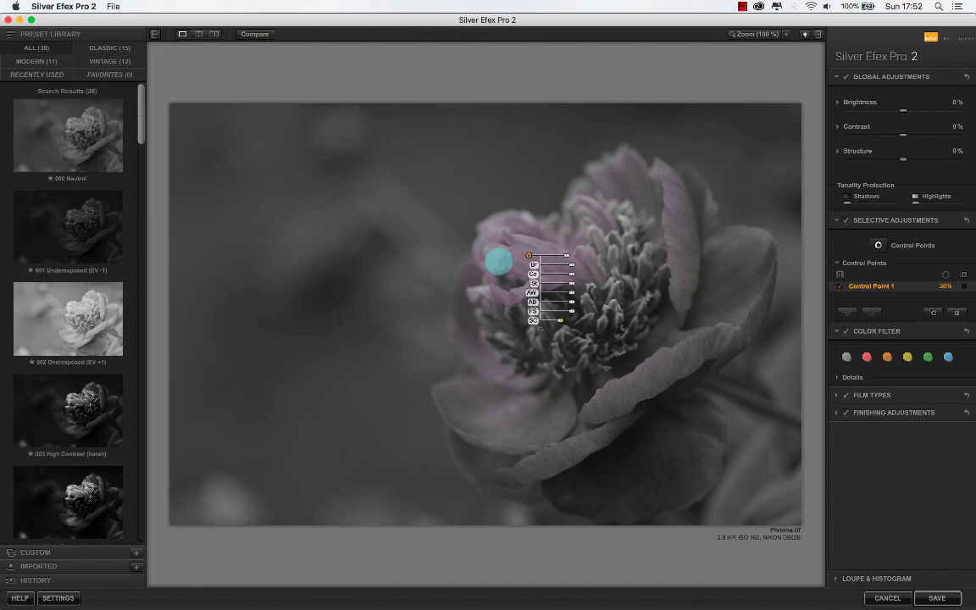
# - Switch to Color Efex Pro 4 to look over its Bleach Bypass controls, and return to the masks in DxO PhotoLab
pyautogui.press('super+Tab')
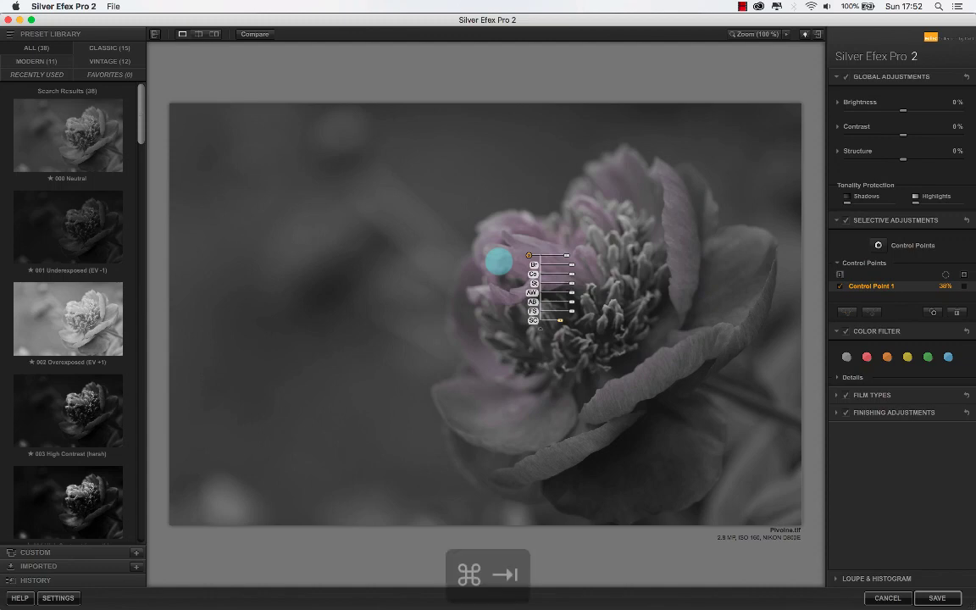
pyautogui.press('super+Tab')
pyautogui.press('super+Tab')
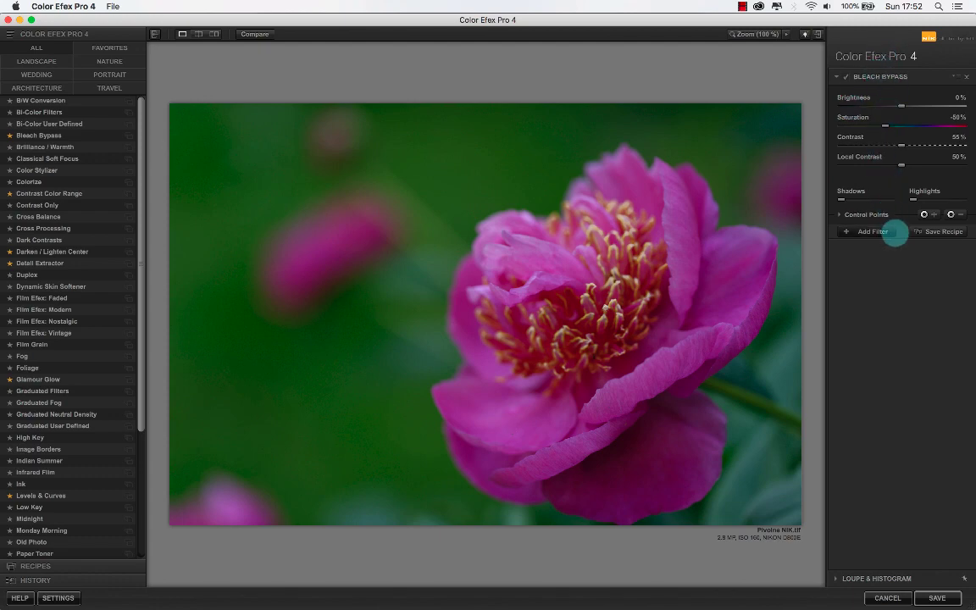
pyautogui.press('super+Tab')
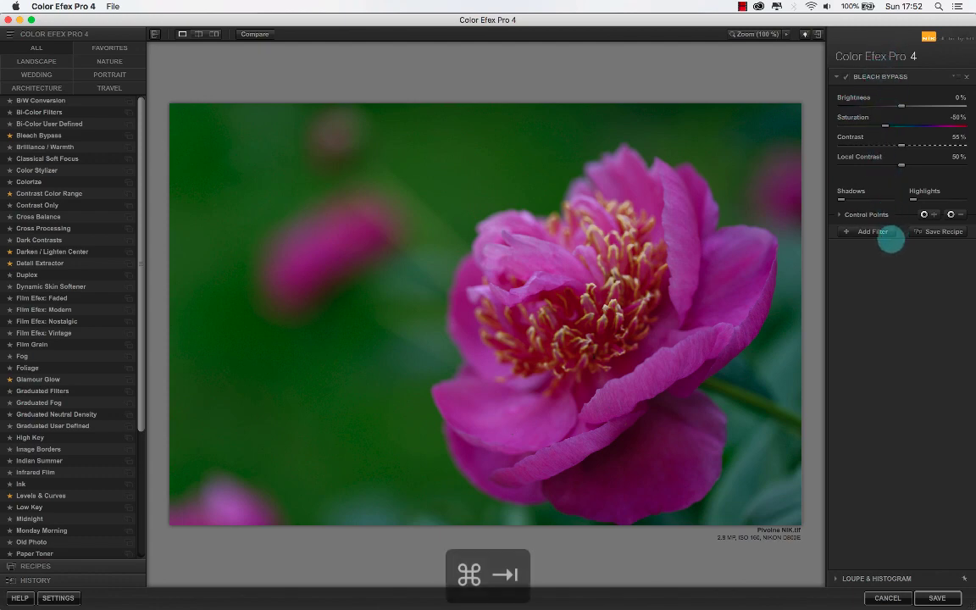
pyautogui.press('super+Tab')
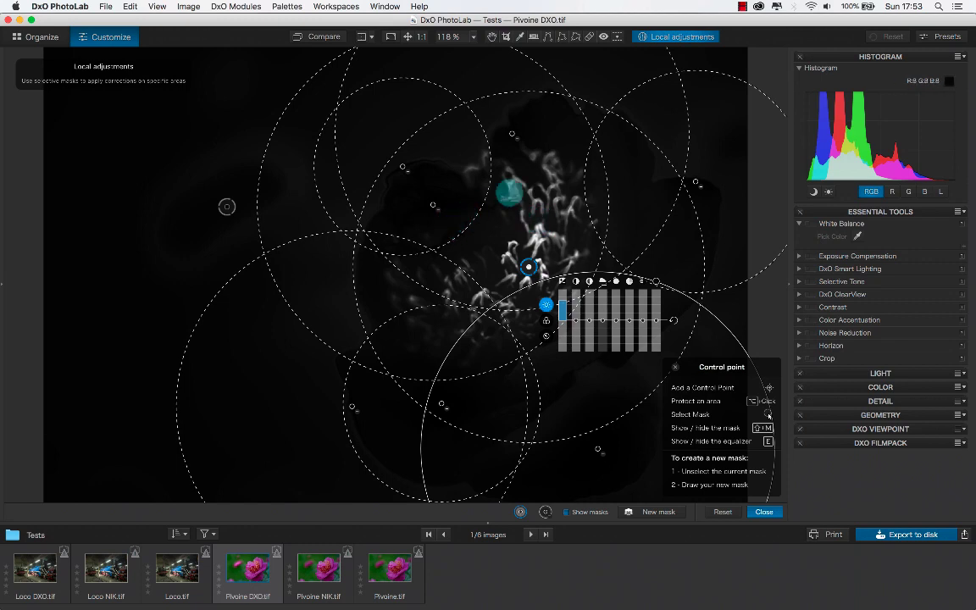
pyautogui.click(742, 7)
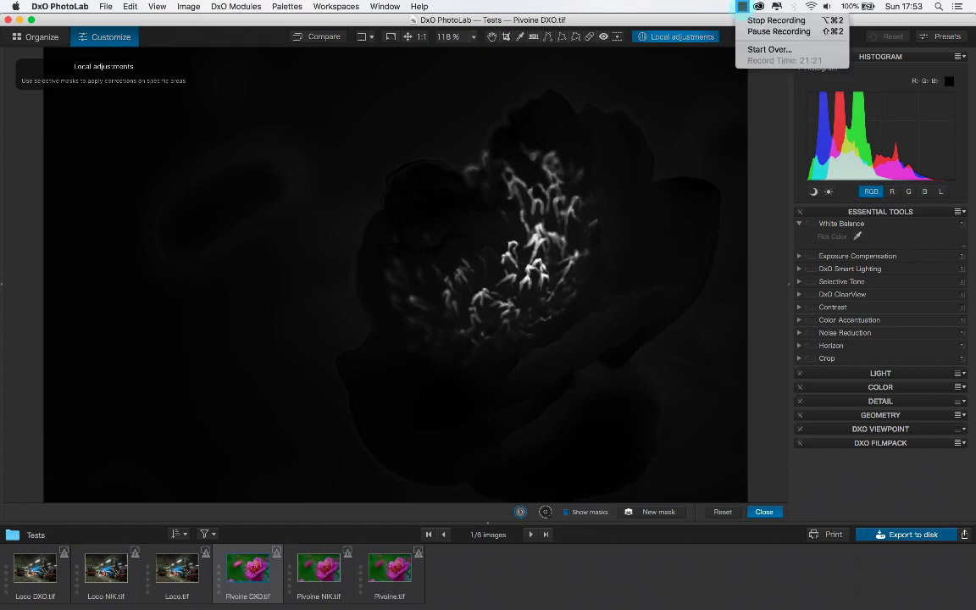